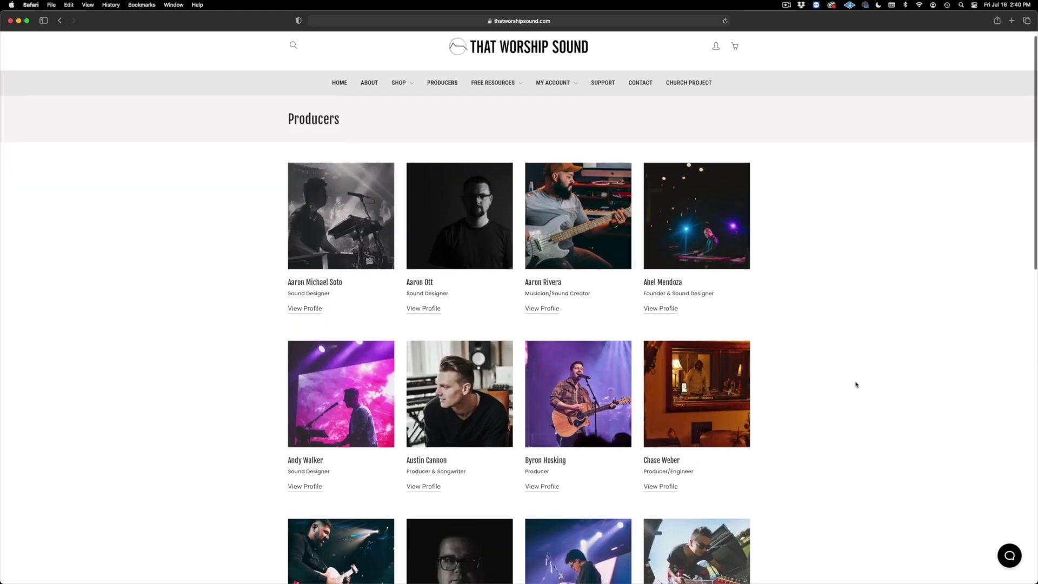
- Browse the Producers page and the Bundles page of the That Worship Sound website
{"action": "scroll", "coordinate": [856, 385], "scroll_direction": "down", "scroll_amount": 3}
{"action": "scroll", "coordinate": [856, 385], "scroll_direction": "down", "scroll_amount": 5}
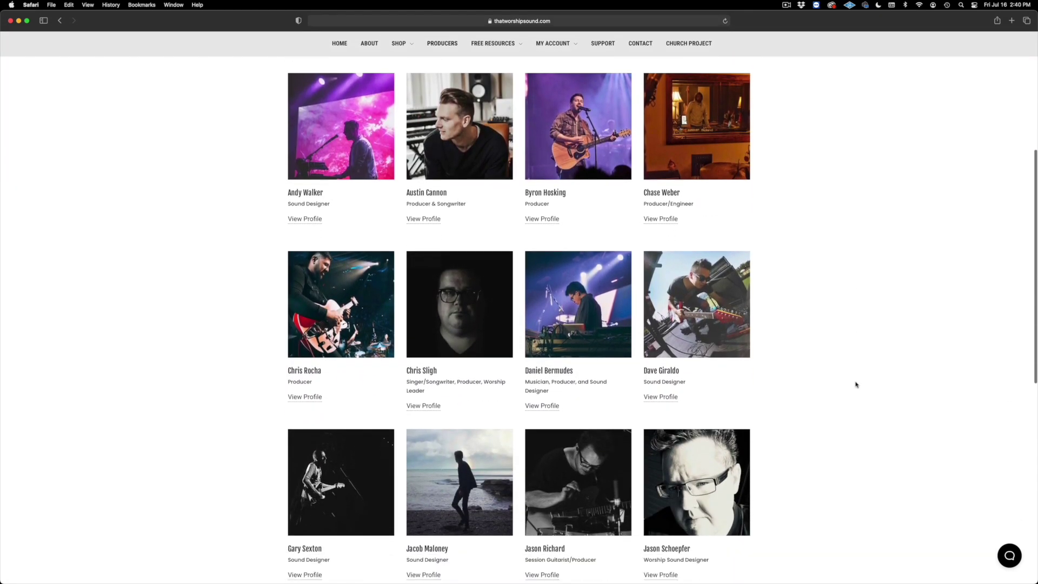
{"action": "scroll", "coordinate": [856, 385], "scroll_direction": "down", "scroll_amount": 3}
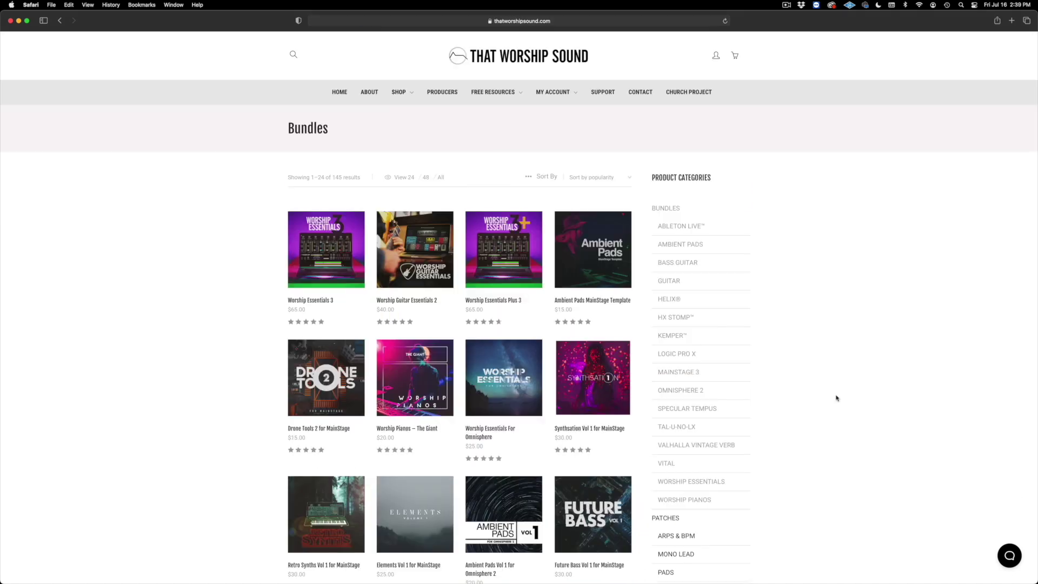
{"action": "scroll", "coordinate": [836, 398], "scroll_direction": "down", "scroll_amount": 3}
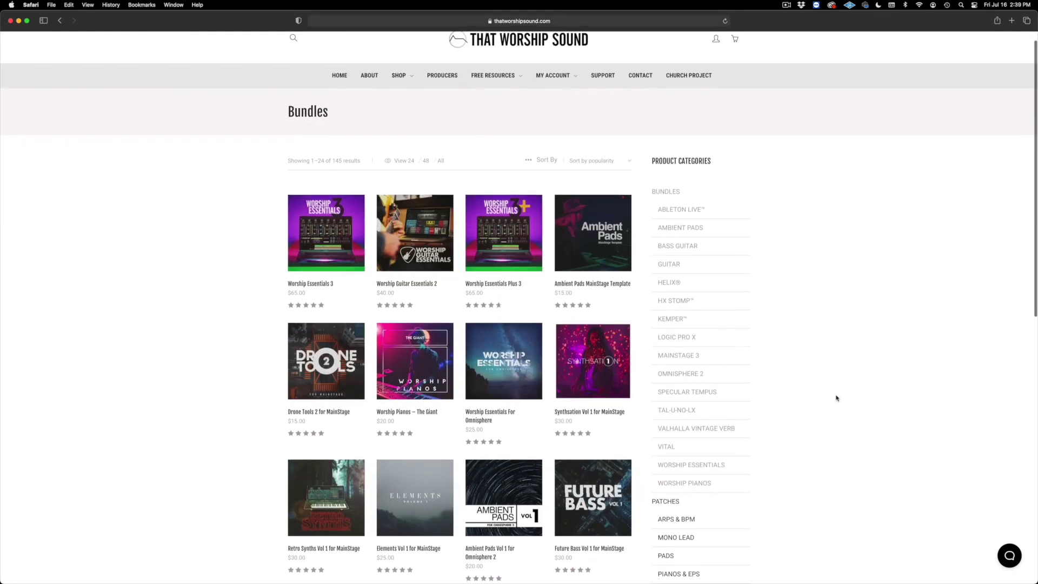
{"action": "scroll", "coordinate": [836, 398], "scroll_direction": "down", "scroll_amount": 4}
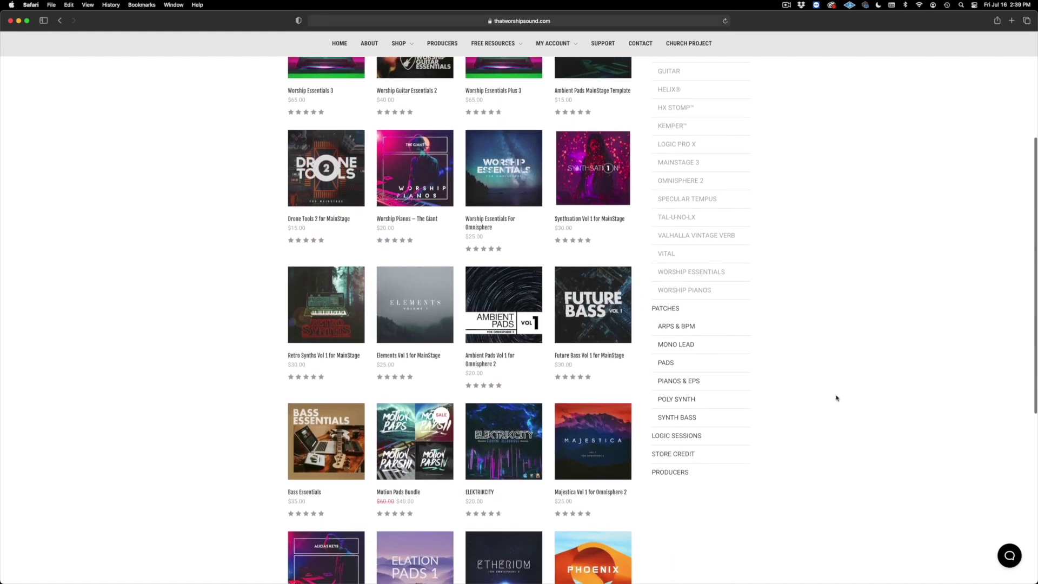
{"action": "scroll", "coordinate": [836, 398], "scroll_direction": "down", "scroll_amount": 3}
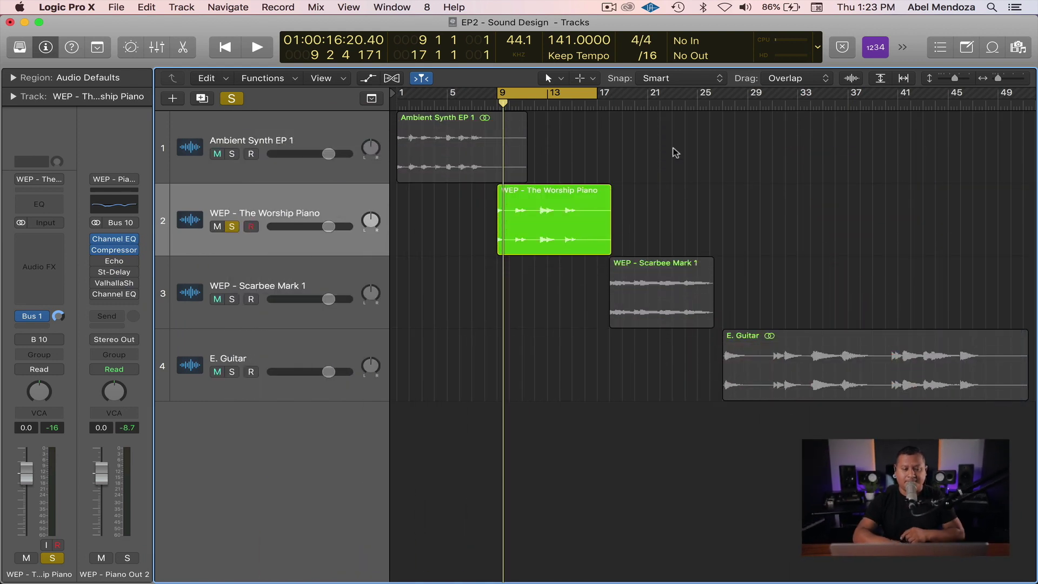
- In Logic Pro X, audition the soloed Worship Piano region without insert effects, with bars 9 to 17 set to cycle
{"action": "key", "text": "space"}
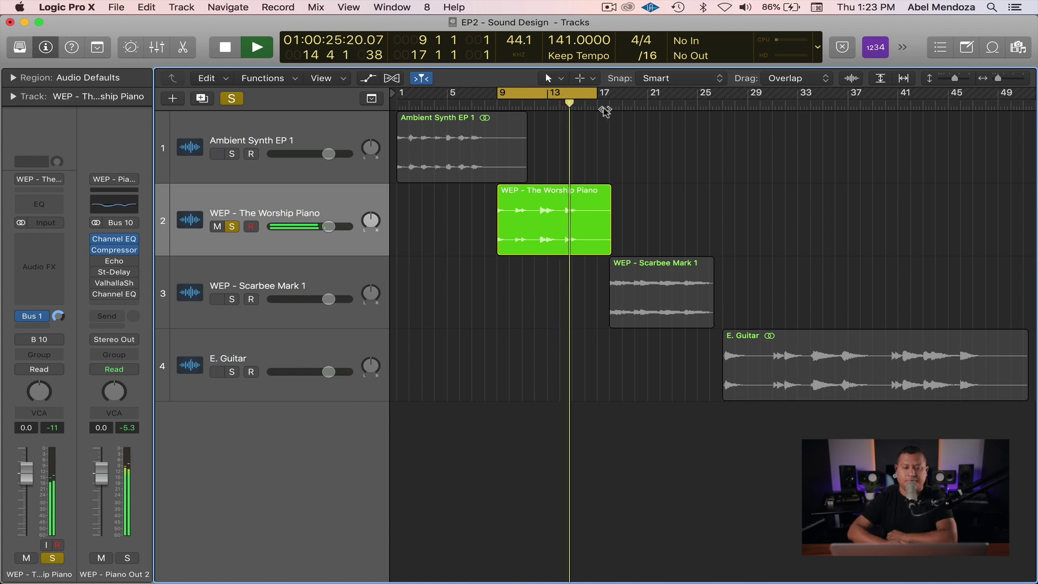
{"action": "left_click", "coordinate": [553, 93]}
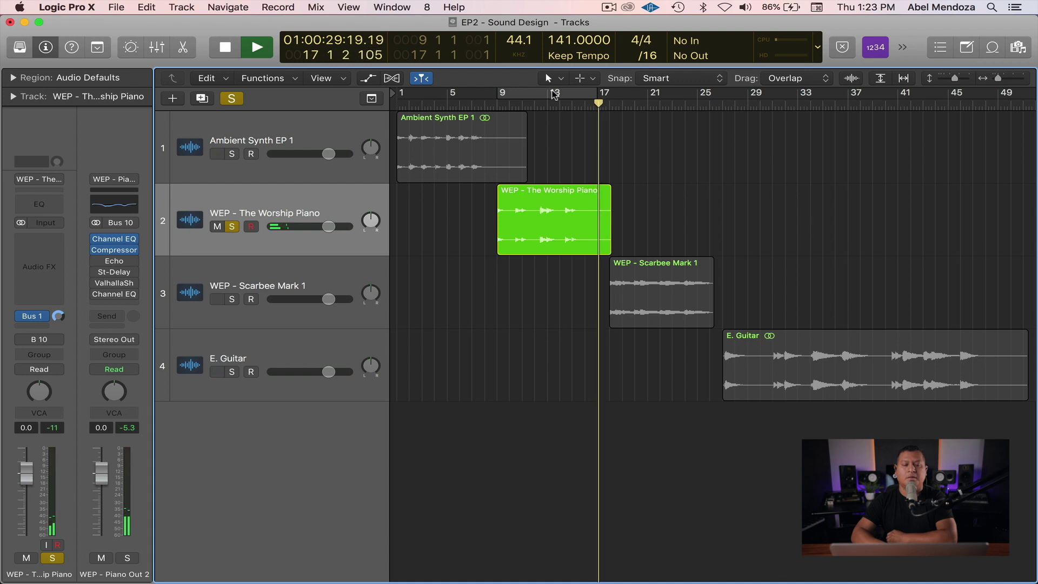
{"action": "key", "text": "space"}
{"action": "left_click", "coordinate": [554, 93]}
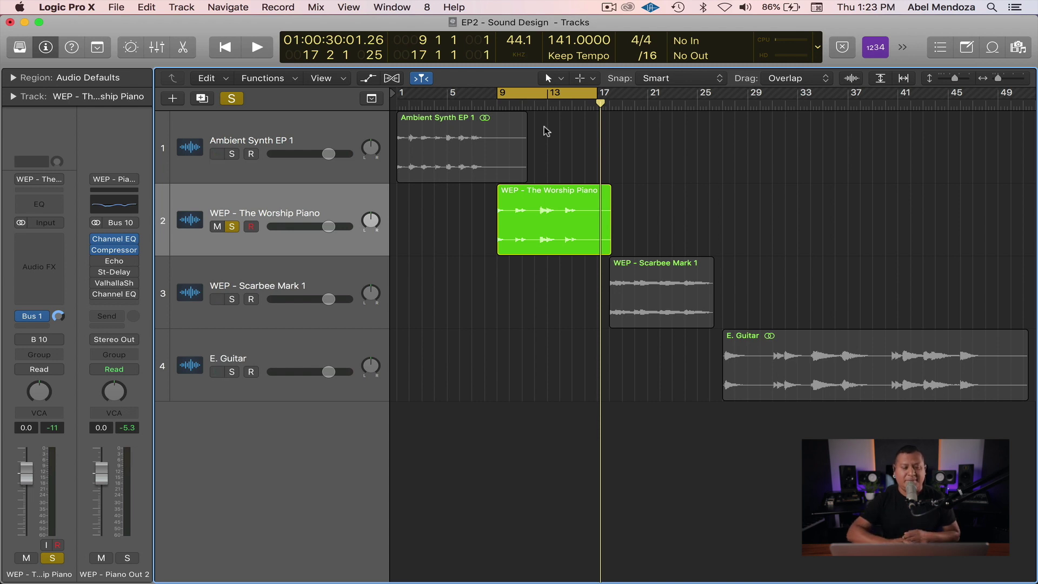
- Insert the stereo EchoBoy Jr plug-in on the Worship Piano track and audition its default echo
{"action": "left_click", "coordinate": [46, 243]}
{"action": "mouse_move", "coordinate": [47, 264]}
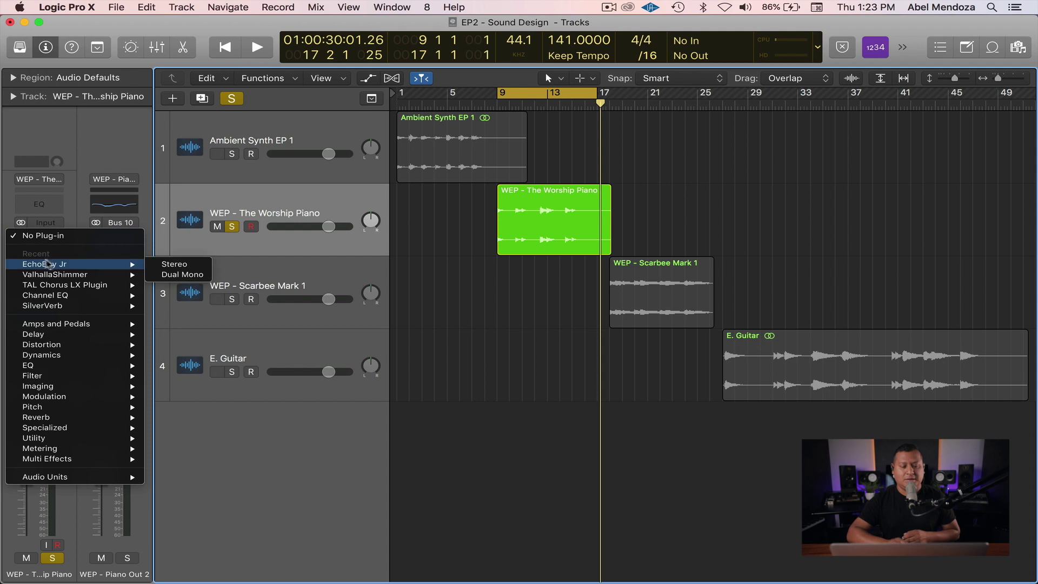
{"action": "left_click", "coordinate": [174, 264]}
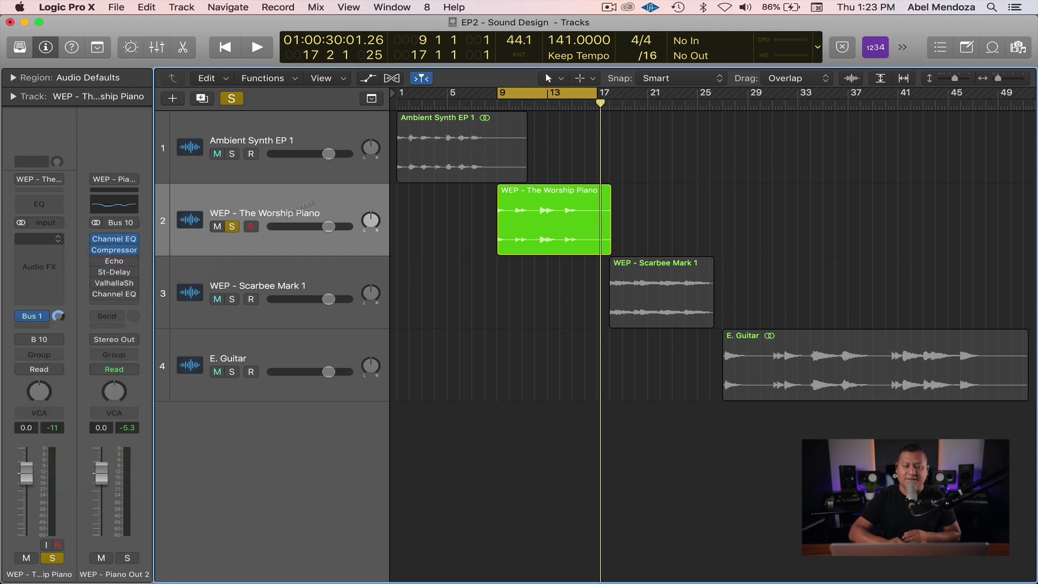
{"action": "left_click_drag", "start_coordinate": [423, 59], "coordinate": [631, 59]}
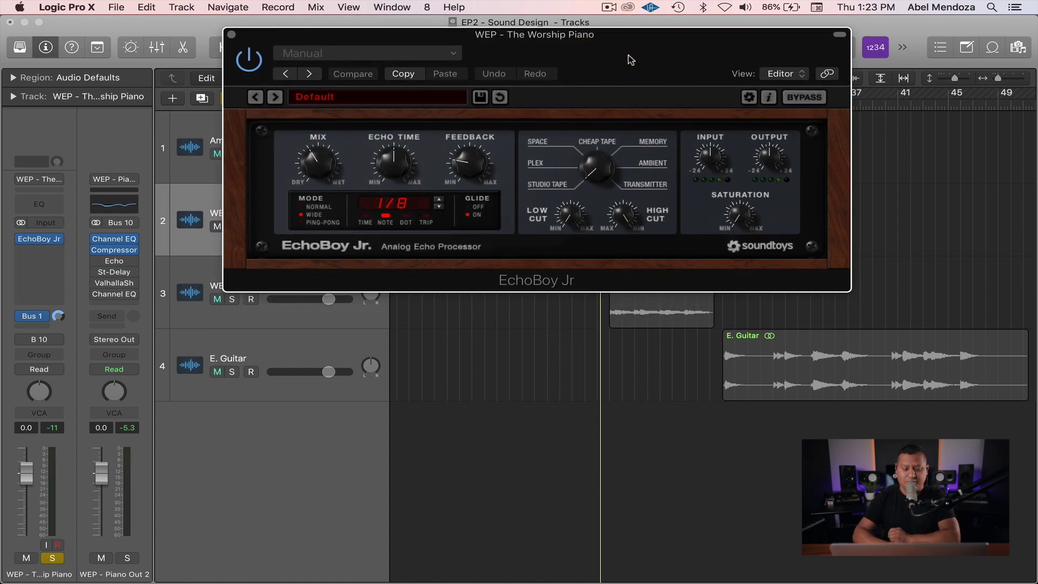
{"action": "key", "text": "space"}
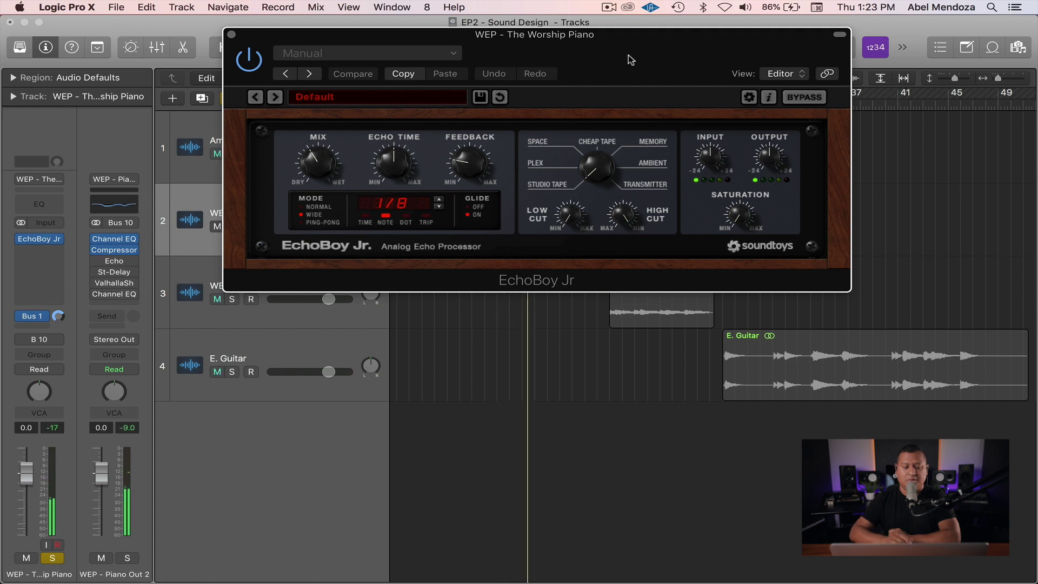
{"action": "left_click_drag", "start_coordinate": [610, 60], "coordinate": [607, 100]}
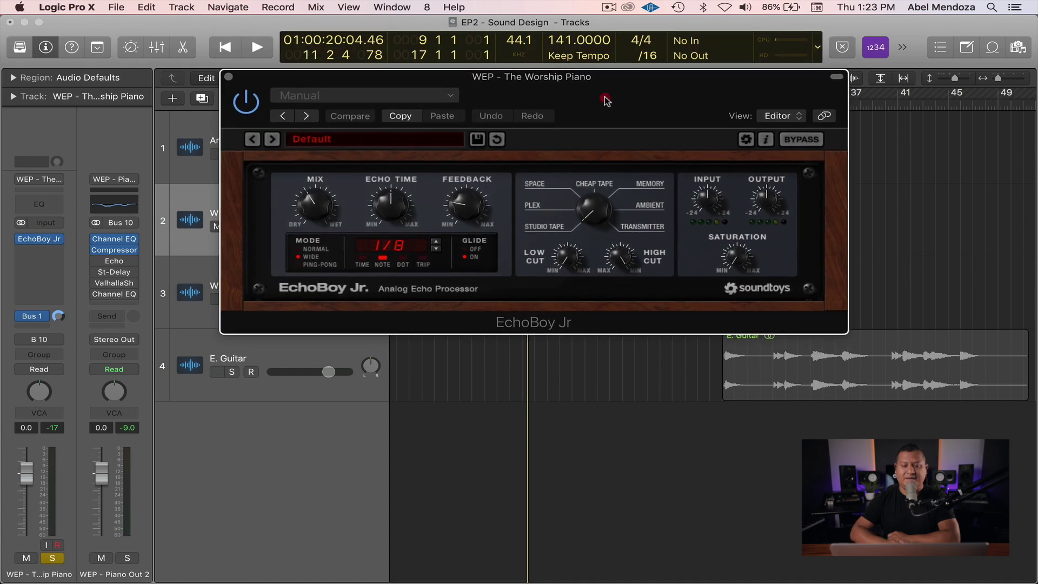
- Set EchoBoy Jr's echo time to a 1/4 note, adjust the mix, and audition the piano
{"action": "left_click", "coordinate": [401, 247]}
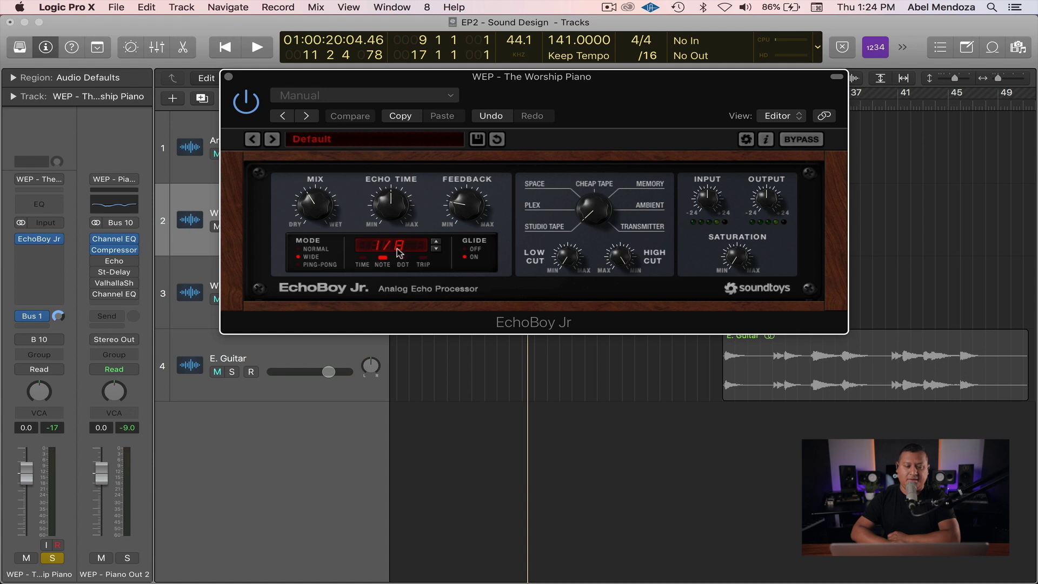
{"action": "left_click", "coordinate": [394, 210]}
{"action": "left_click_drag", "start_coordinate": [395, 214], "coordinate": [391, 192]}
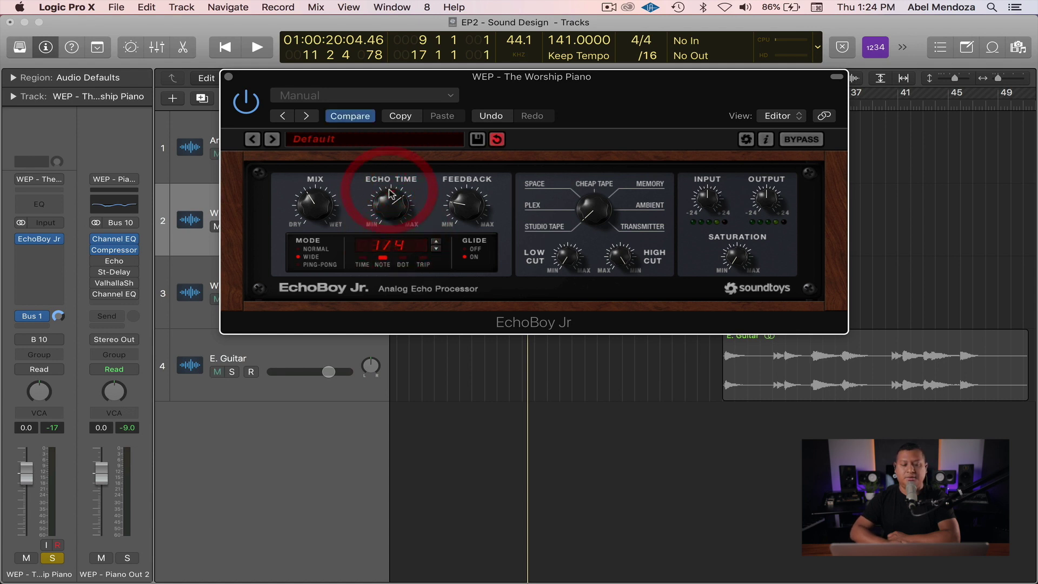
{"action": "key", "text": "space"}
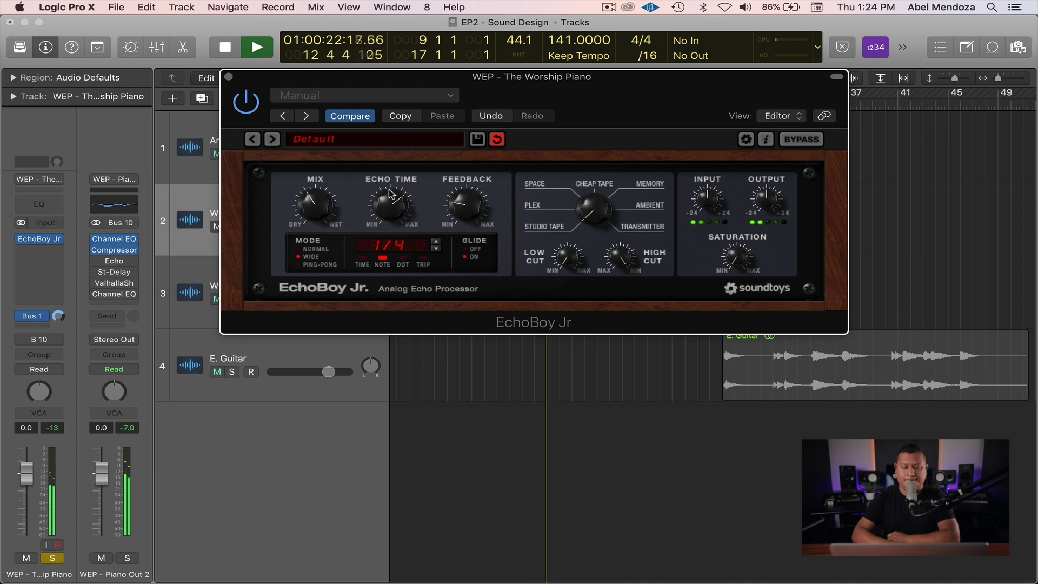
{"action": "key", "text": "space"}
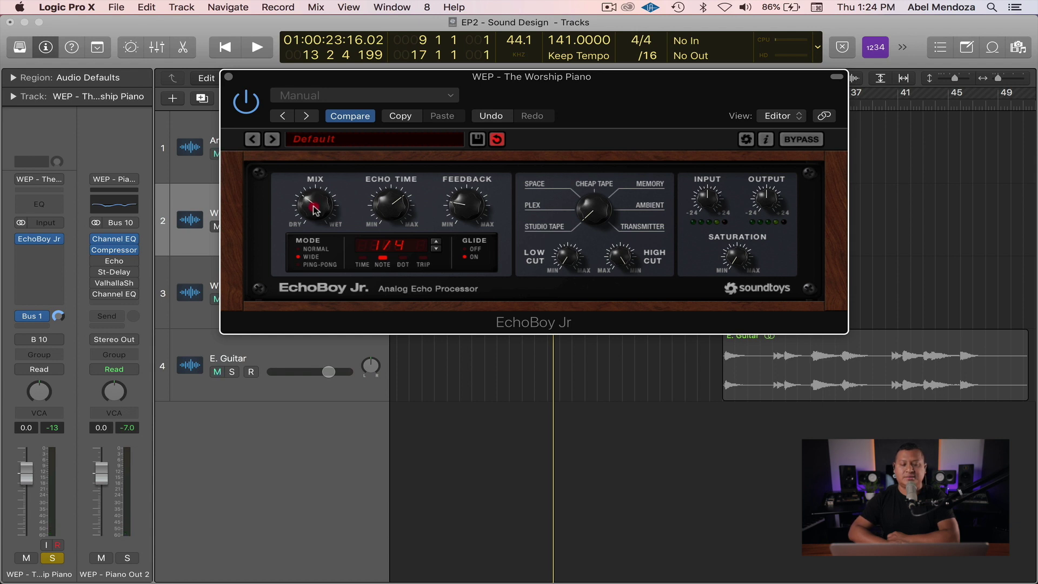
{"action": "key", "text": "space"}
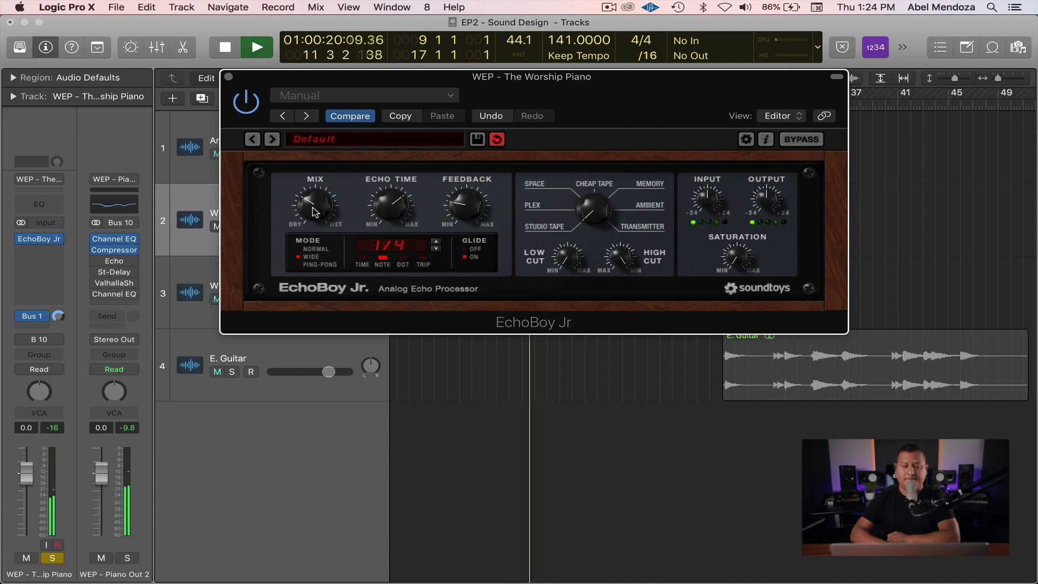
{"action": "key", "text": "space"}
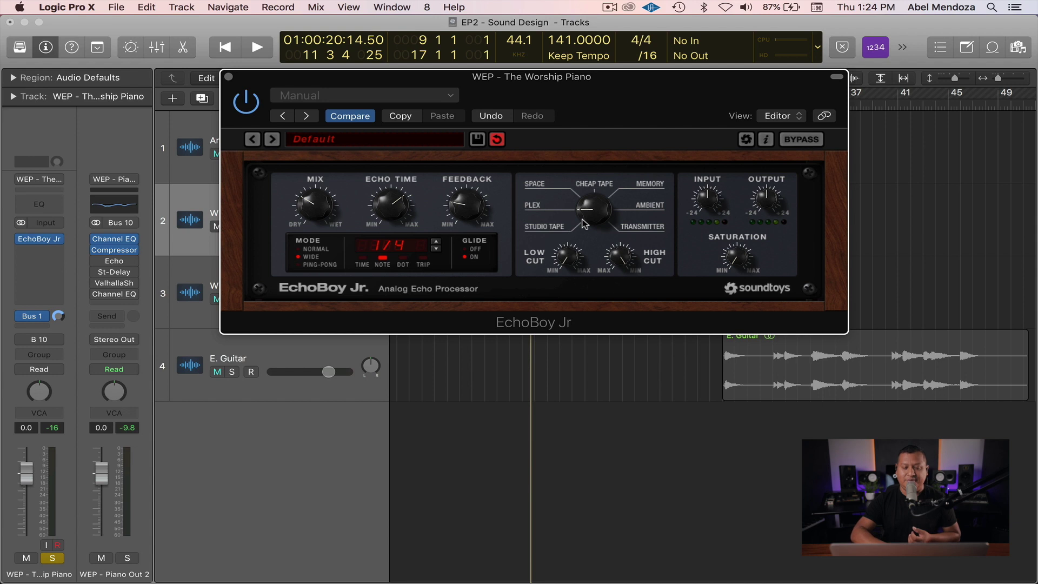
- Audition the piano through the Plex, Space, Cheap Tape and Memory echo styles in turn
{"action": "key", "text": "space"}
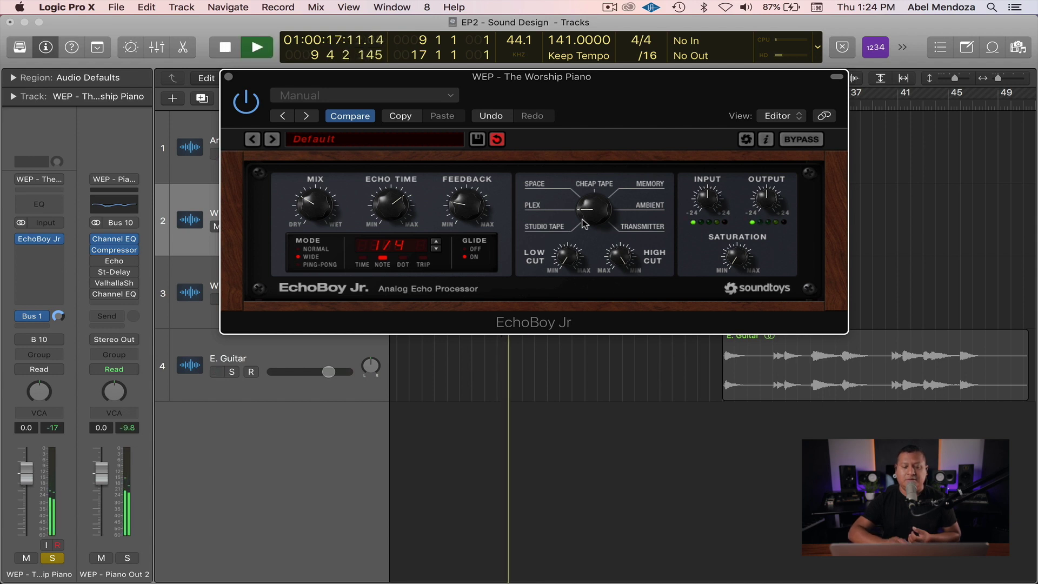
{"action": "key", "text": "space"}
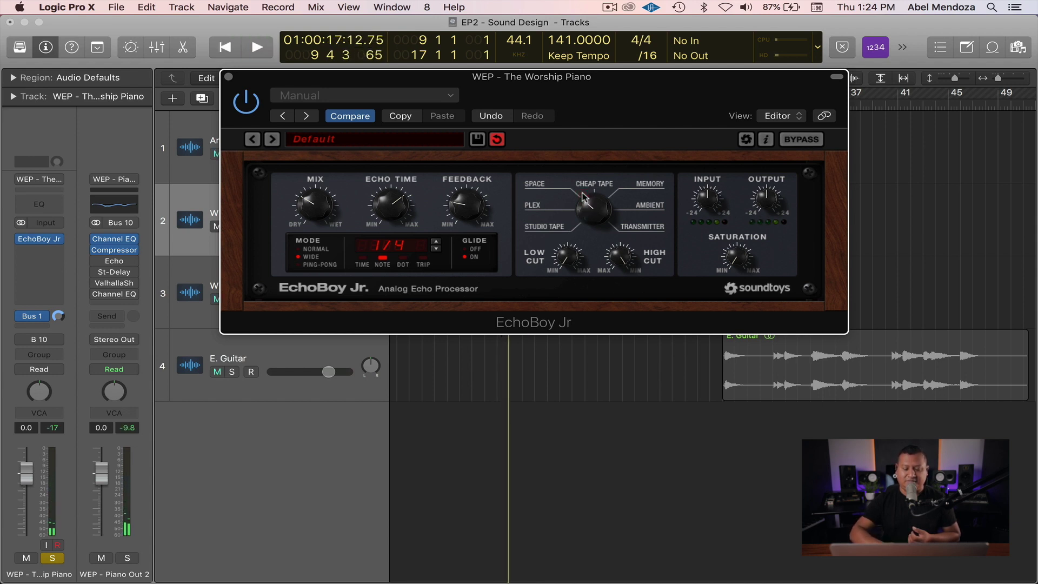
{"action": "key", "text": "space"}
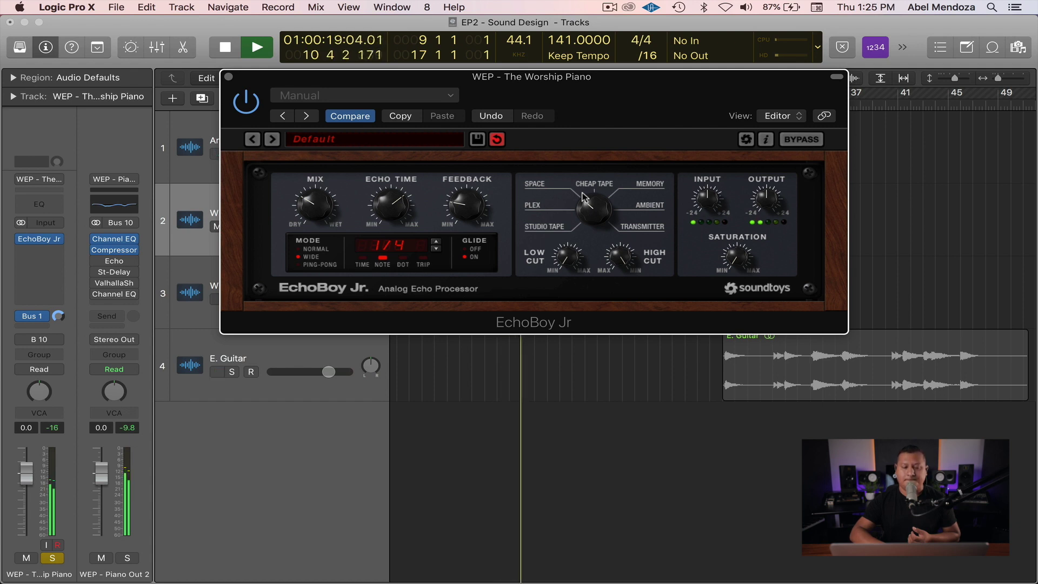
{"action": "key", "text": "space"}
{"action": "left_click", "coordinate": [594, 195]}
{"action": "left_click", "coordinate": [591, 189]}
{"action": "key", "text": "space"}
{"action": "key", "text": "space"}
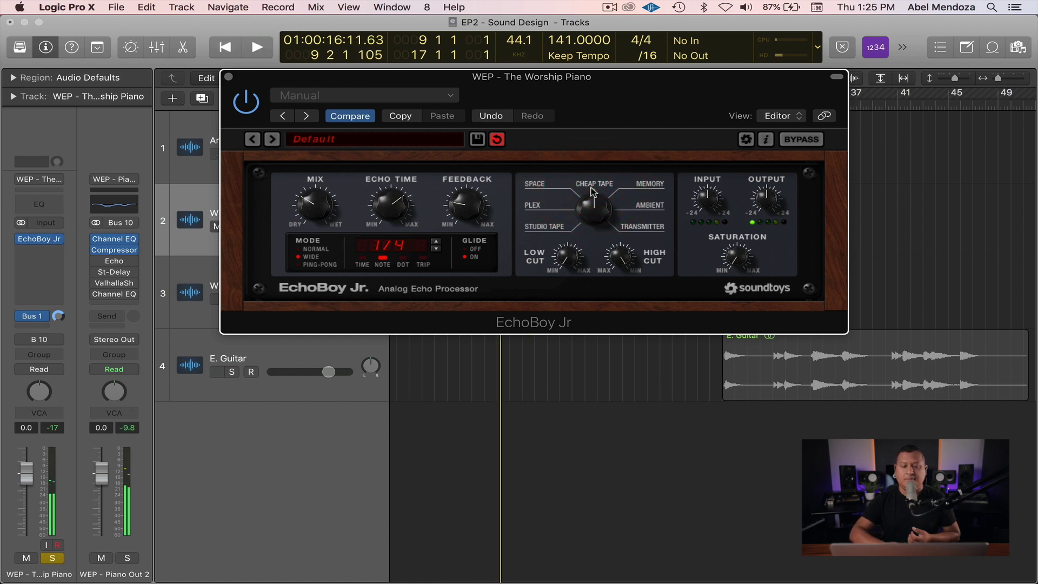
{"action": "left_click", "coordinate": [593, 190]}
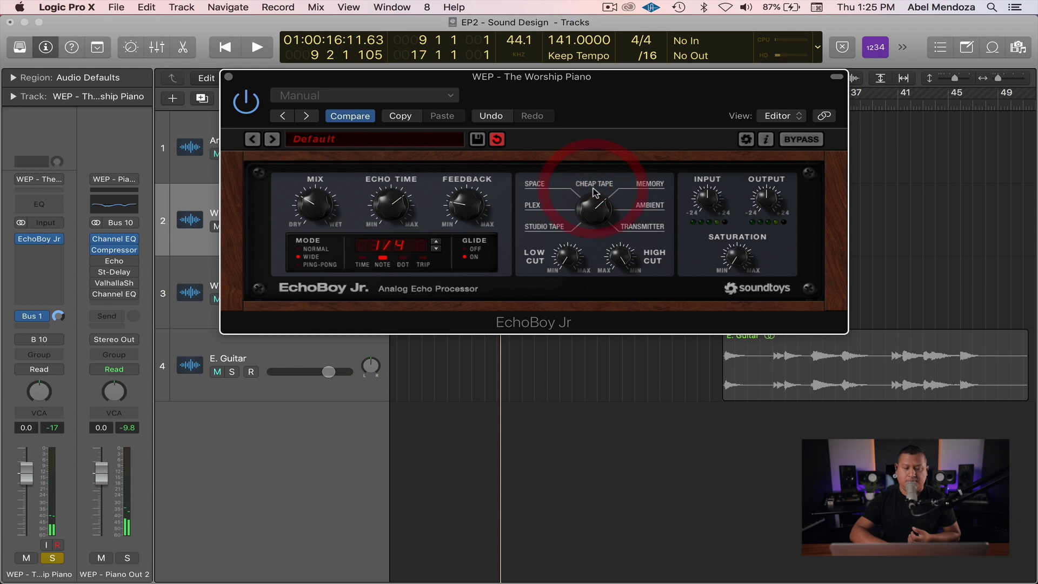
{"action": "key", "text": "space"}
{"action": "key", "text": "space"}
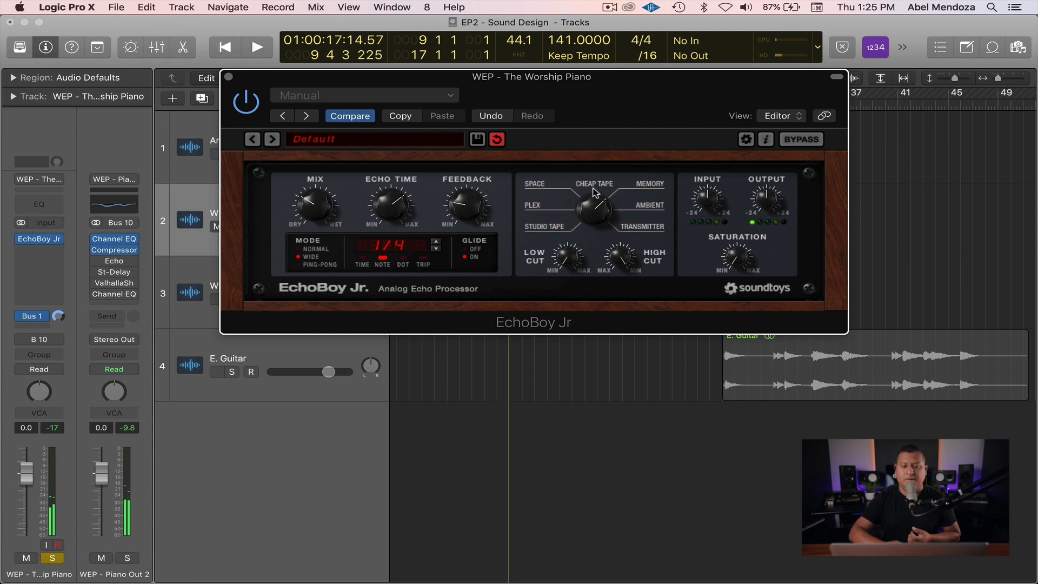
- Switch the echo style to Ambient and raise the low cut while auditioning the piano
{"action": "key", "text": "space"}
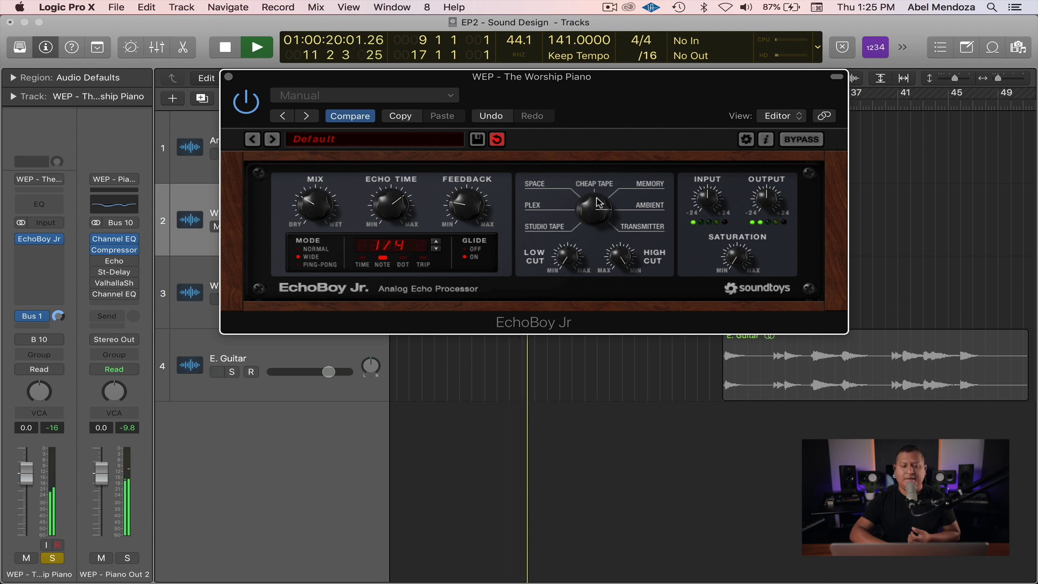
{"action": "key", "text": "space"}
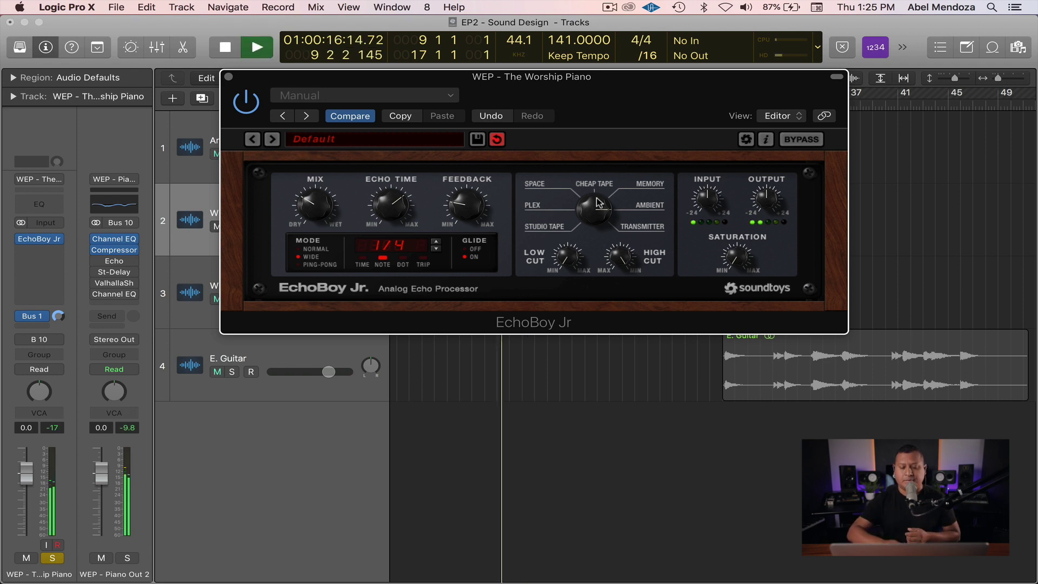
{"action": "key", "text": "space"}
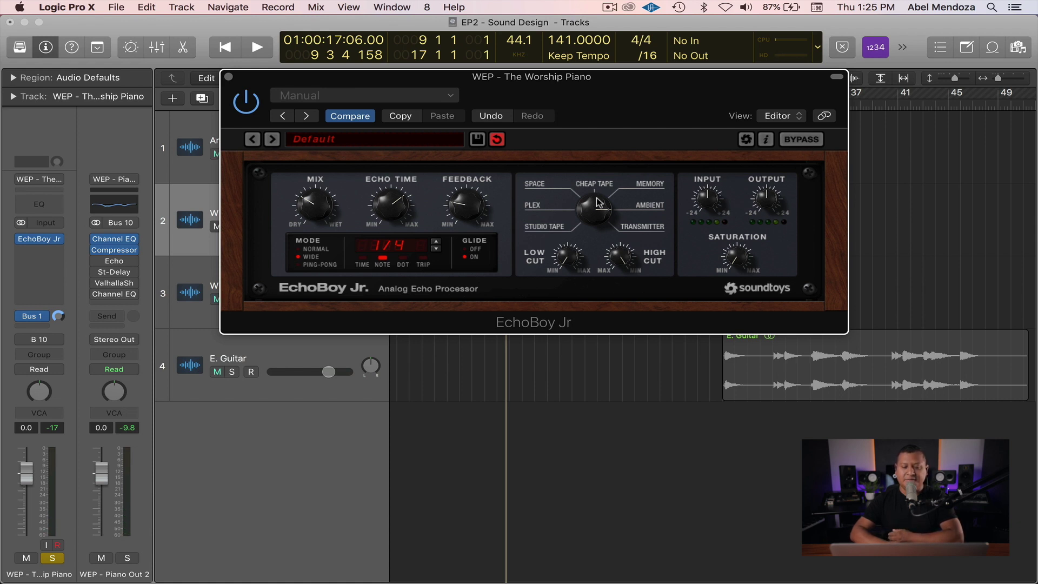
{"action": "key", "text": "space"}
{"action": "left_click", "coordinate": [558, 236]}
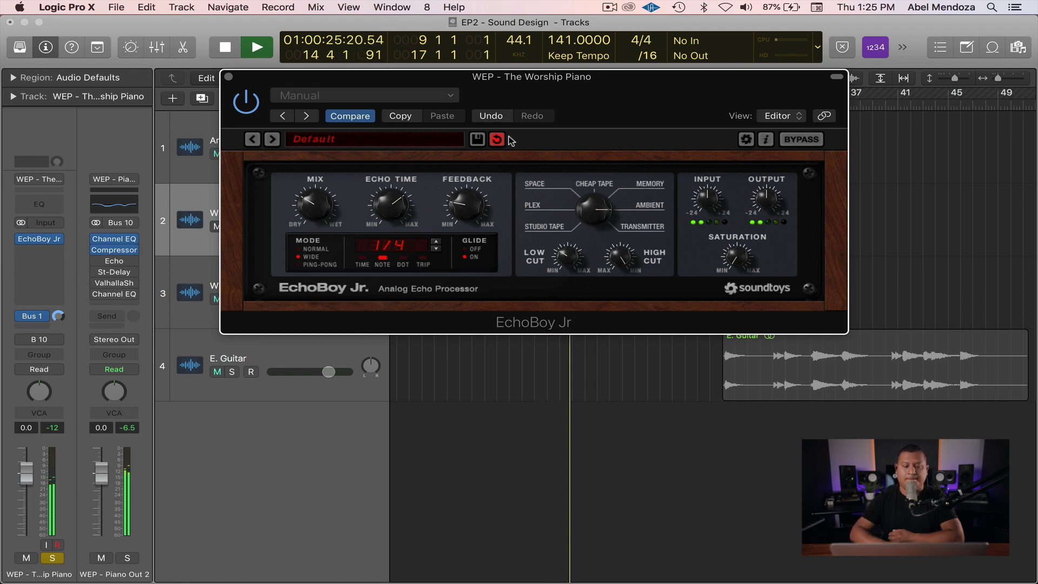
{"action": "key", "text": "space"}
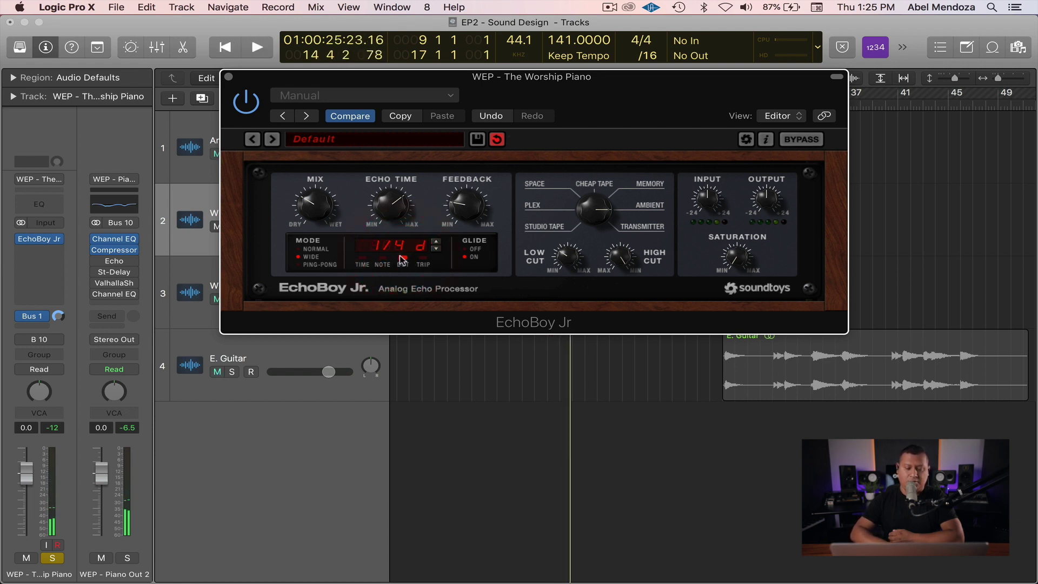
- Play the piano through the 1/4-note Ambient echo, close the EchoBoy Jr window, and stop playback
{"action": "key", "text": "space"}
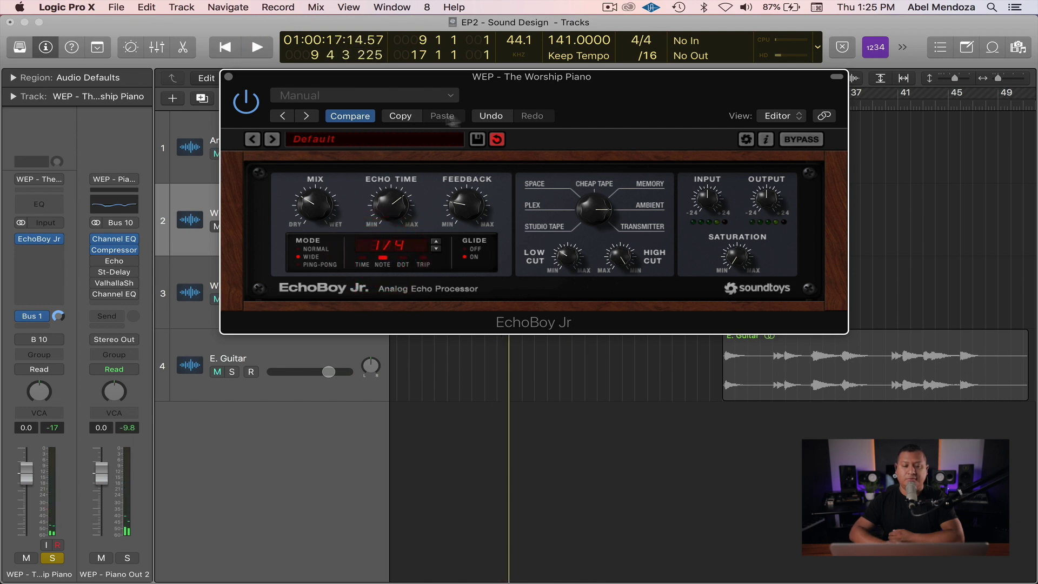
{"action": "left_click_drag", "start_coordinate": [549, 103], "coordinate": [548, 49]}
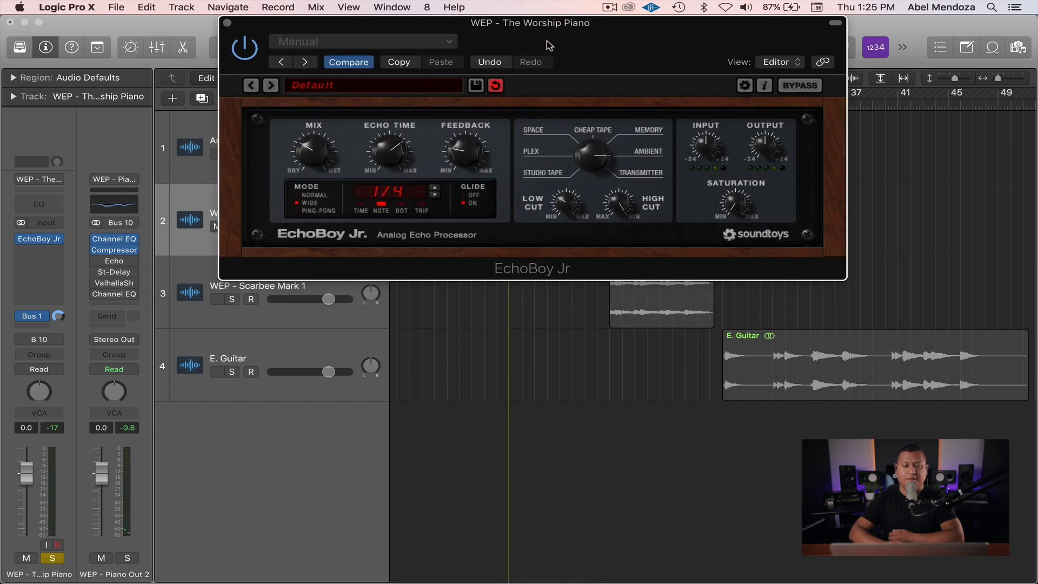
{"action": "left_click", "coordinate": [227, 23]}
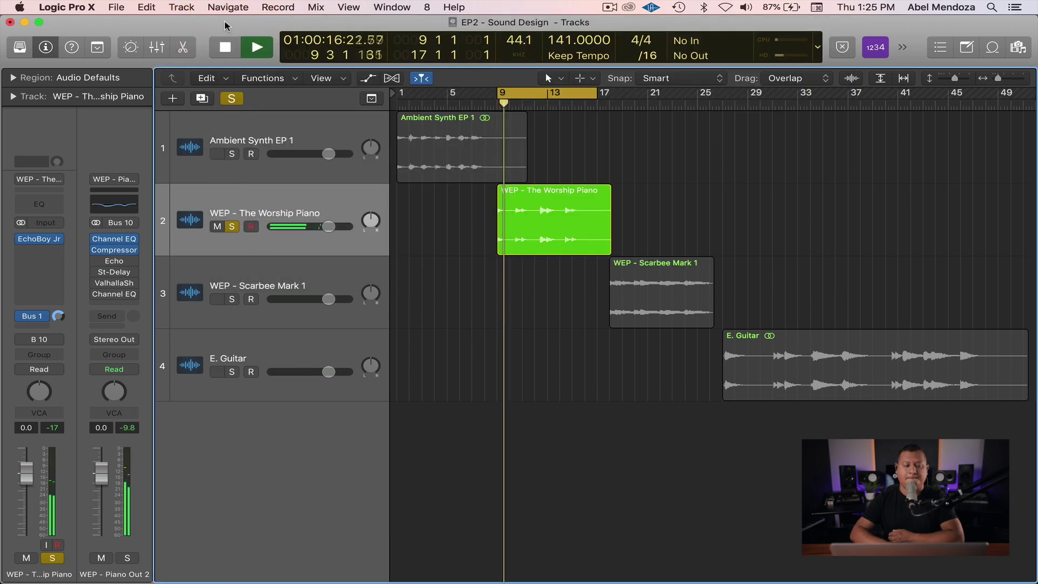
{"action": "key", "text": "space"}
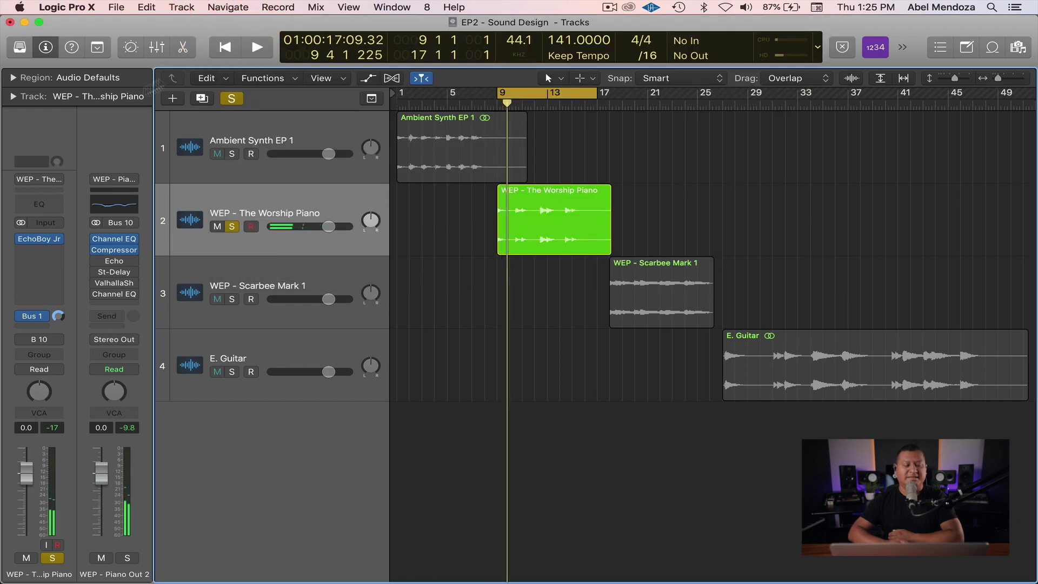
- Insert a stereo ValhallaShimmer after EchoBoy Jr on the piano track and reposition its window
{"action": "left_click", "coordinate": [43, 252]}
{"action": "mouse_move", "coordinate": [51, 290]}
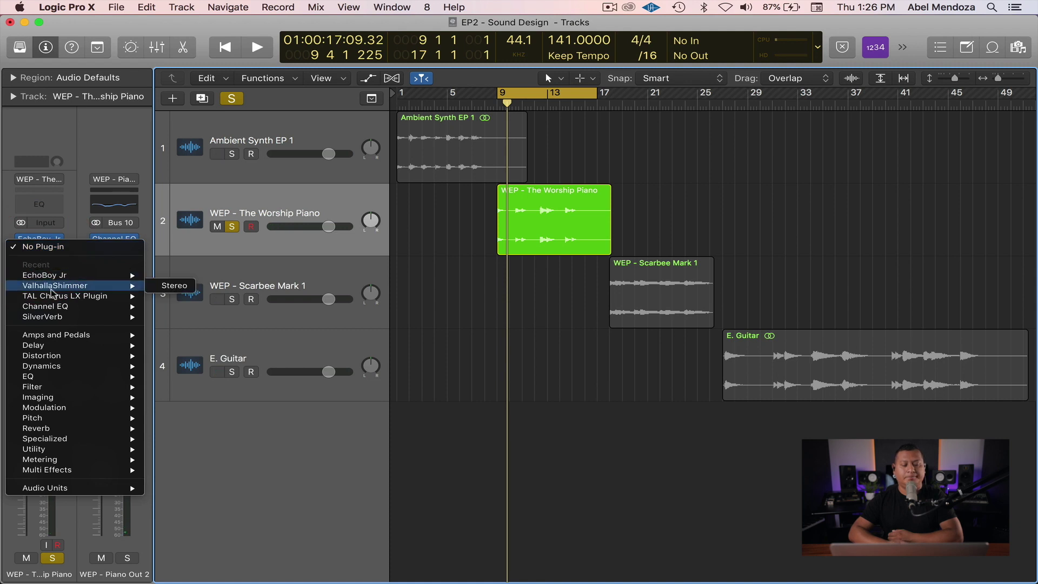
{"action": "left_click", "coordinate": [174, 286]}
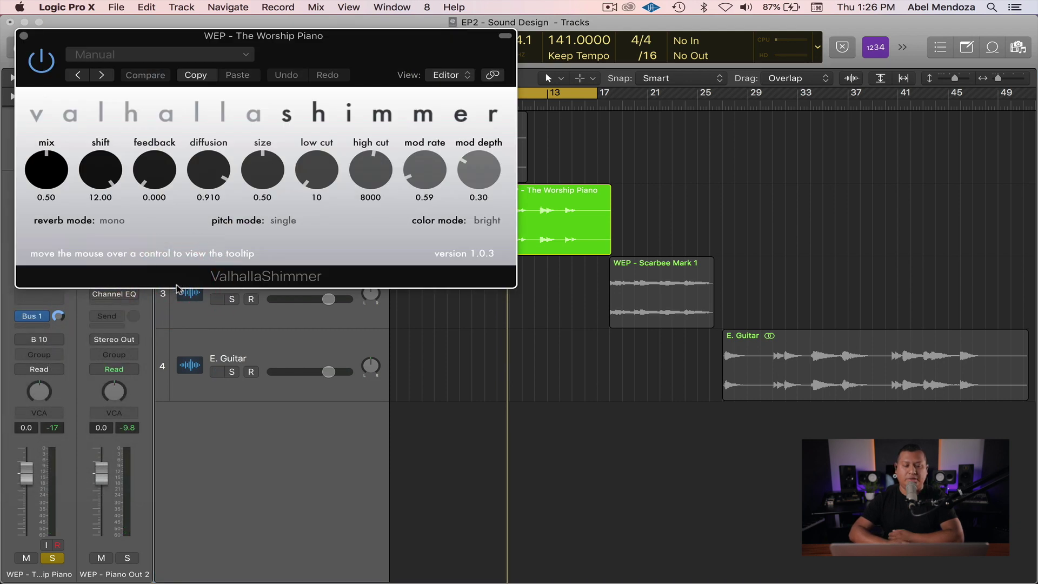
{"action": "left_click_drag", "start_coordinate": [300, 39], "coordinate": [538, 19]}
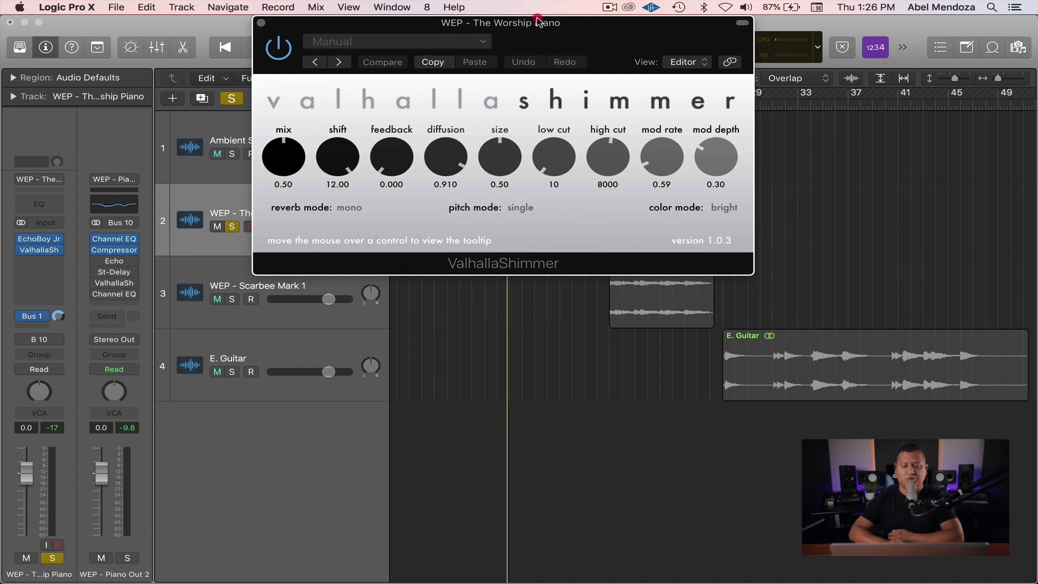
{"action": "left_click", "coordinate": [531, 20]}
{"action": "left_click_drag", "start_coordinate": [525, 49], "coordinate": [525, 50]}
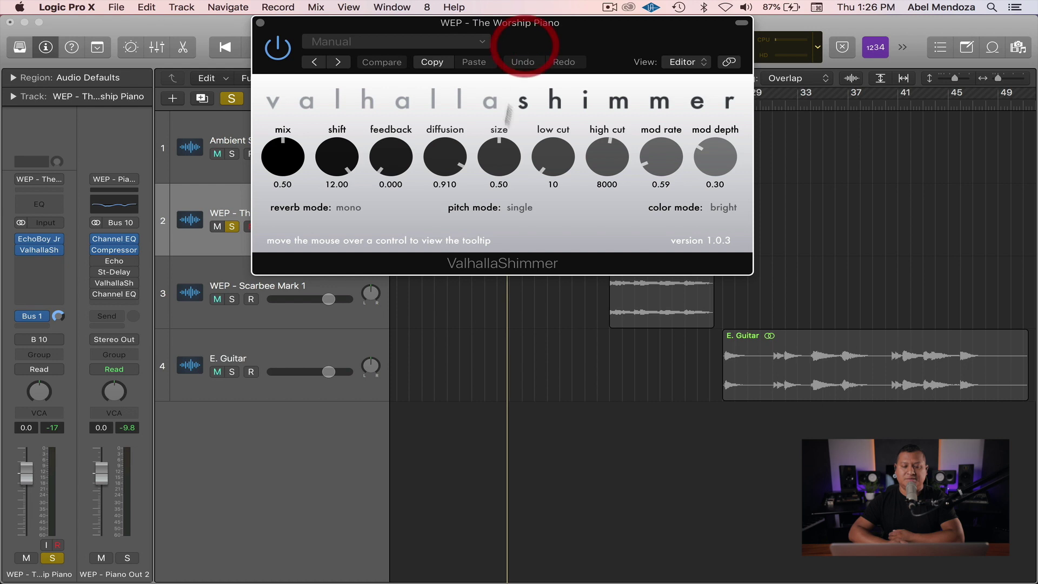
- Set ValhallaShimmer's pitch mode to bypass and its color mode to dark
{"action": "left_click", "coordinate": [516, 209]}
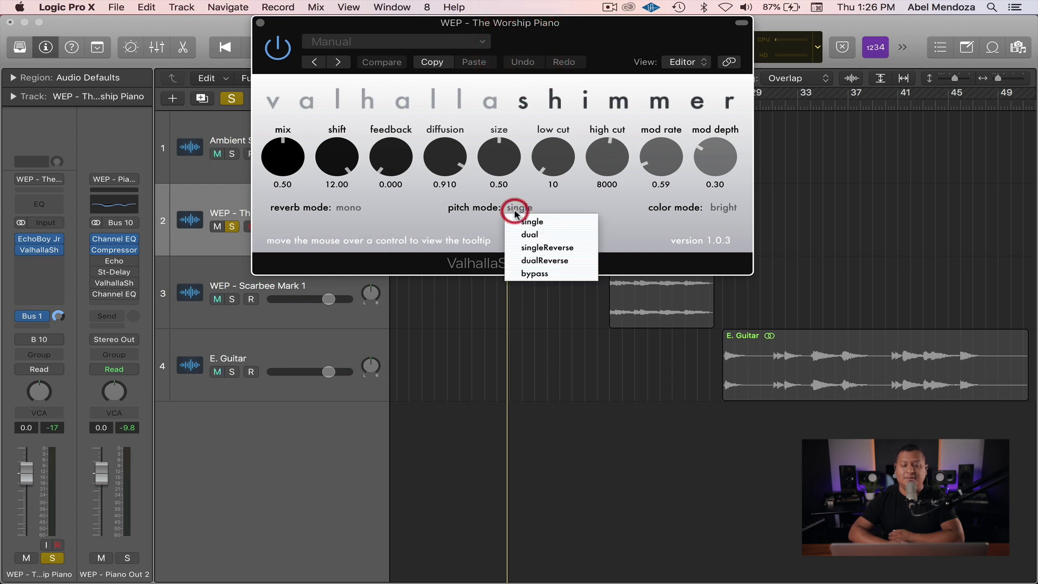
{"action": "left_click", "coordinate": [530, 274]}
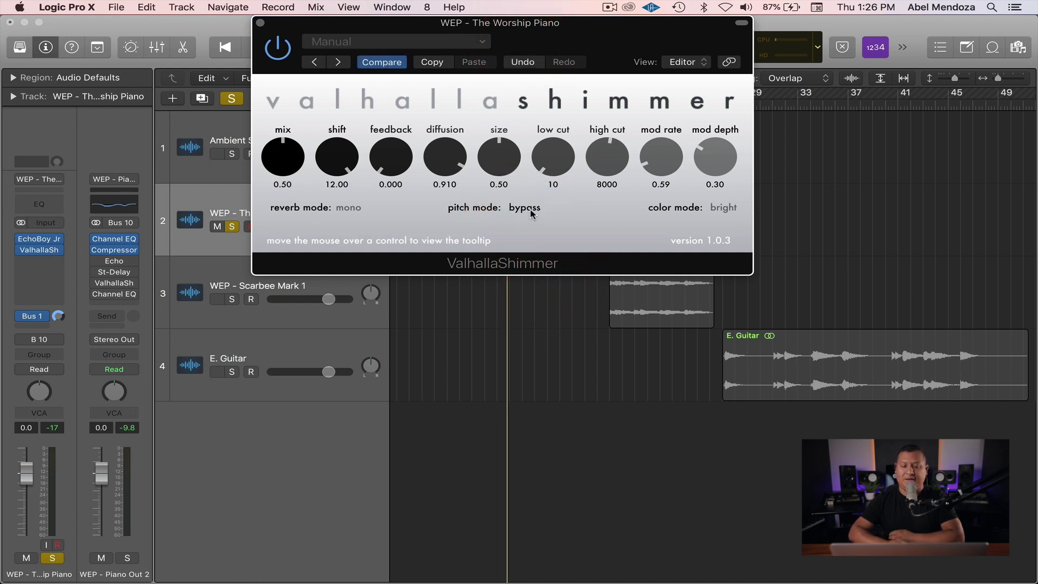
{"action": "left_click", "coordinate": [722, 210]}
{"action": "left_click", "coordinate": [722, 212]}
{"action": "left_click", "coordinate": [722, 210]}
{"action": "left_click", "coordinate": [713, 236]}
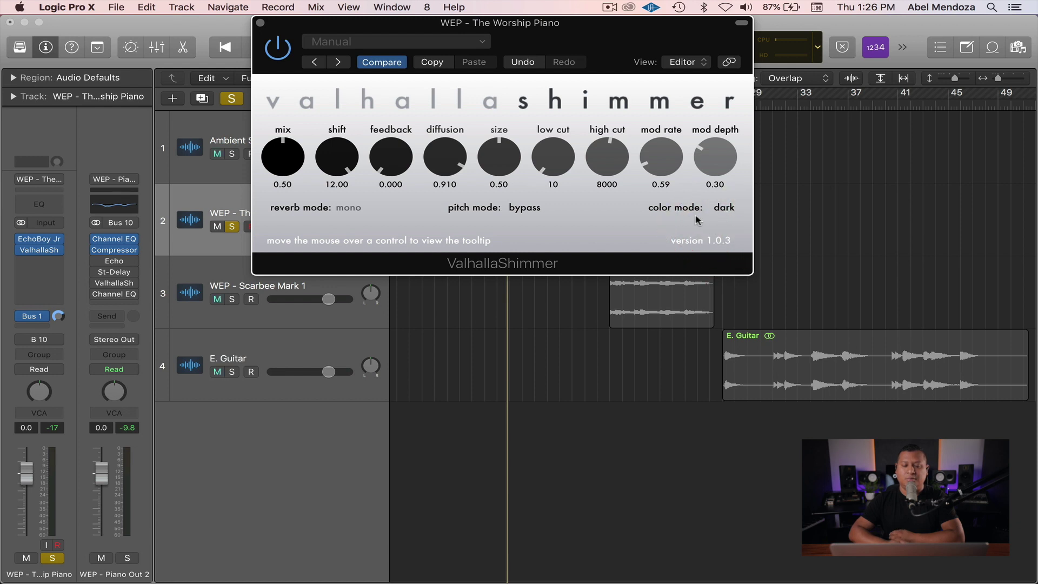
- Set the reverb mode to mediumStereo and audition the piano through ValhallaShimmer
{"action": "left_click", "coordinate": [349, 211]}
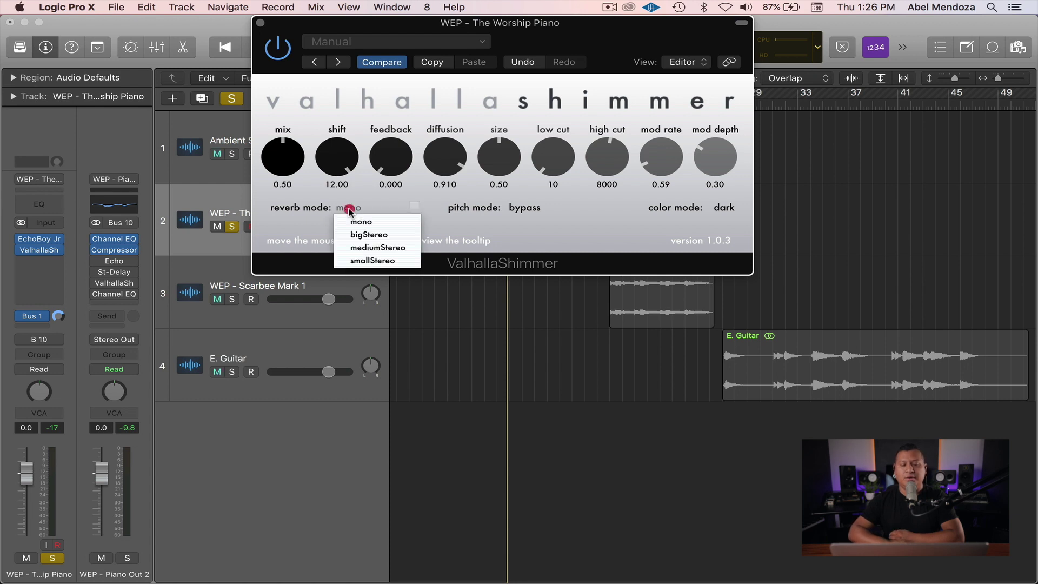
{"action": "left_click_drag", "start_coordinate": [349, 210], "coordinate": [362, 247]}
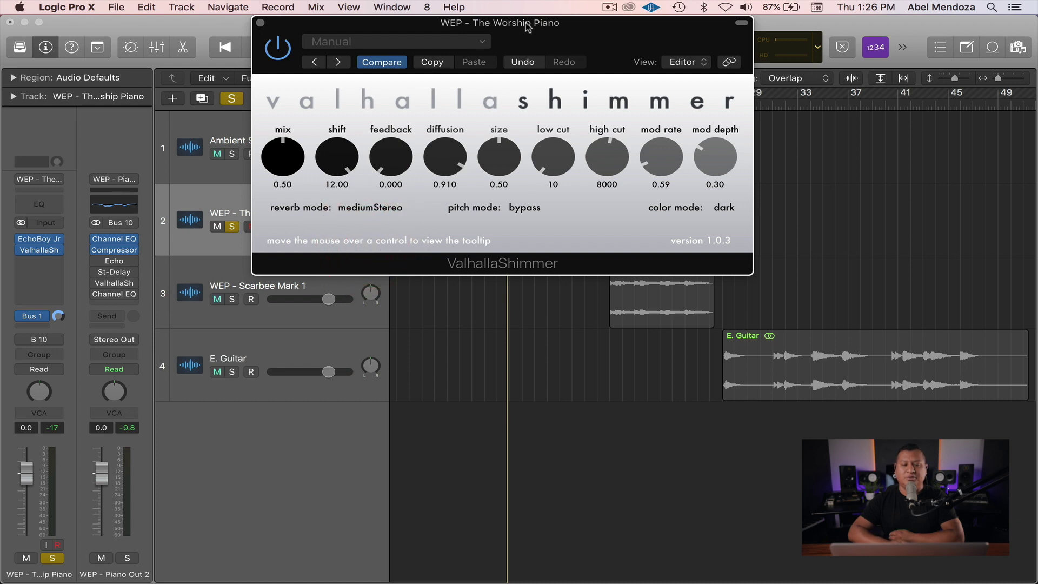
{"action": "left_click_drag", "start_coordinate": [527, 26], "coordinate": [554, 101]}
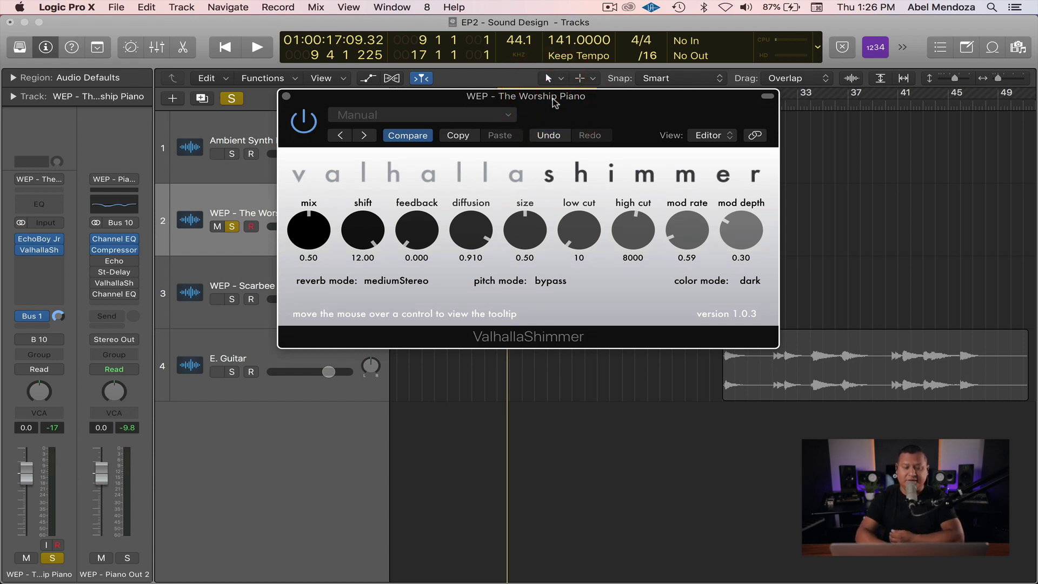
{"action": "key", "text": "space"}
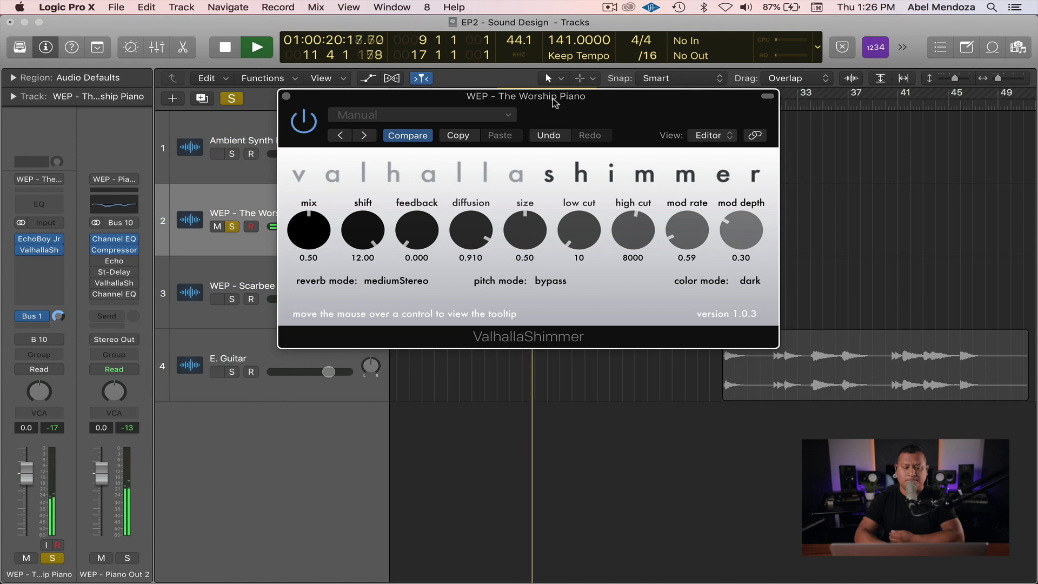
{"action": "key", "text": "space"}
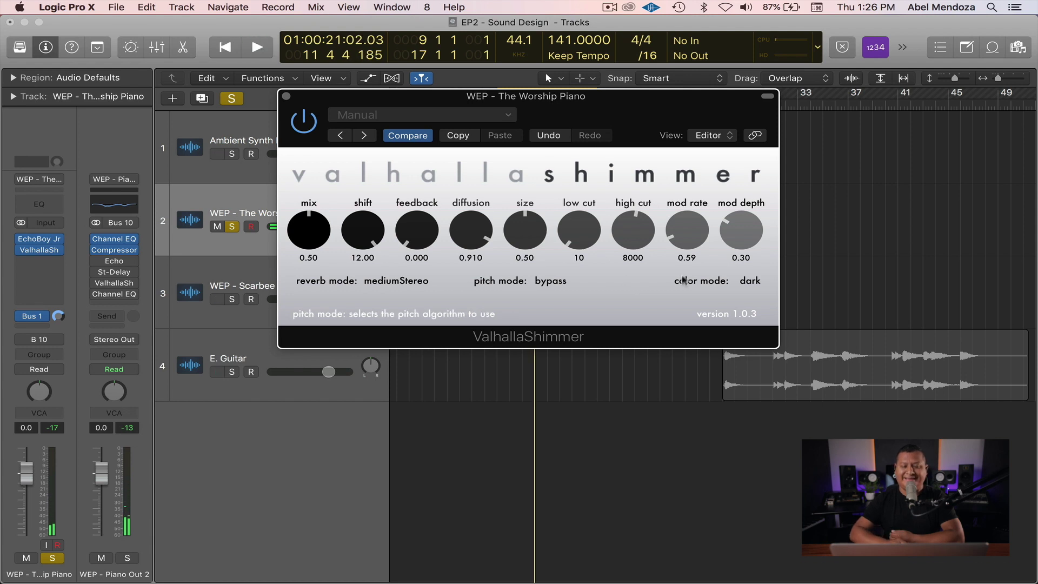
- Lower ValhallaShimmer's mix to 0.30 and then to 0.18, auditioning the piano after each change
{"action": "left_click_drag", "start_coordinate": [549, 104], "coordinate": [547, 29]}
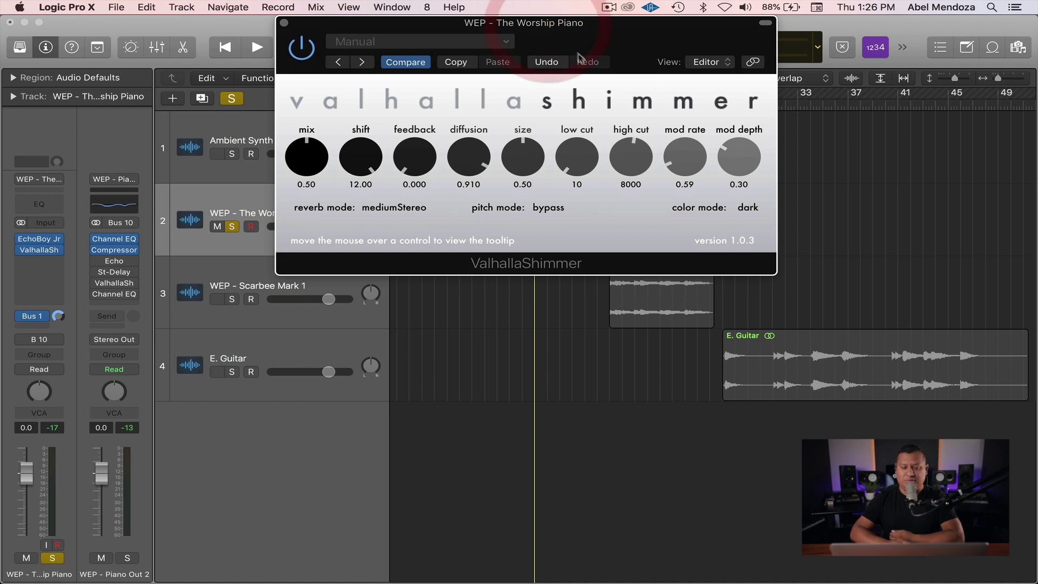
{"action": "left_click", "coordinate": [310, 155]}
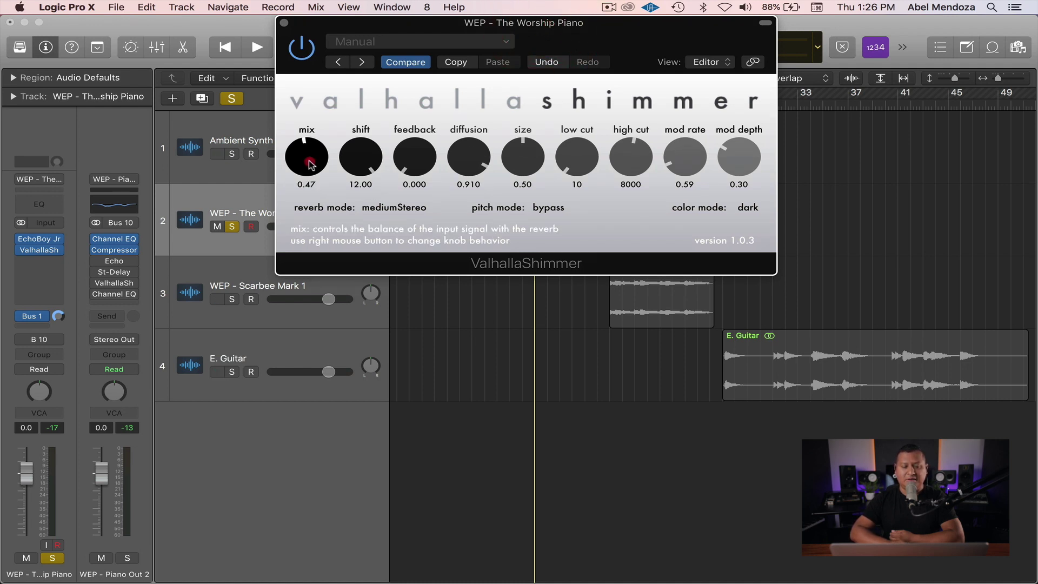
{"action": "left_click_drag", "start_coordinate": [310, 172], "coordinate": [309, 190]}
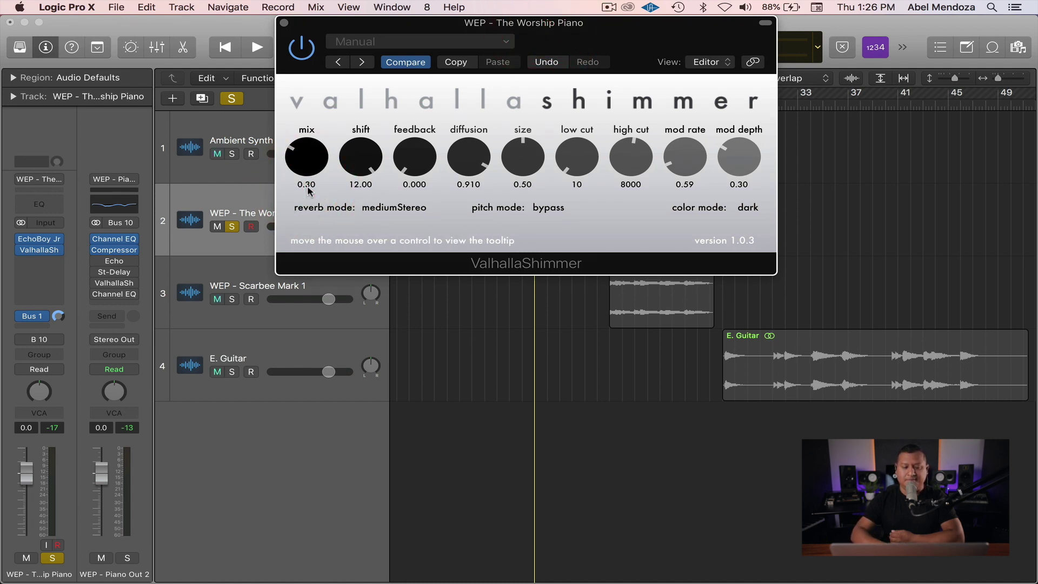
{"action": "key", "text": "space"}
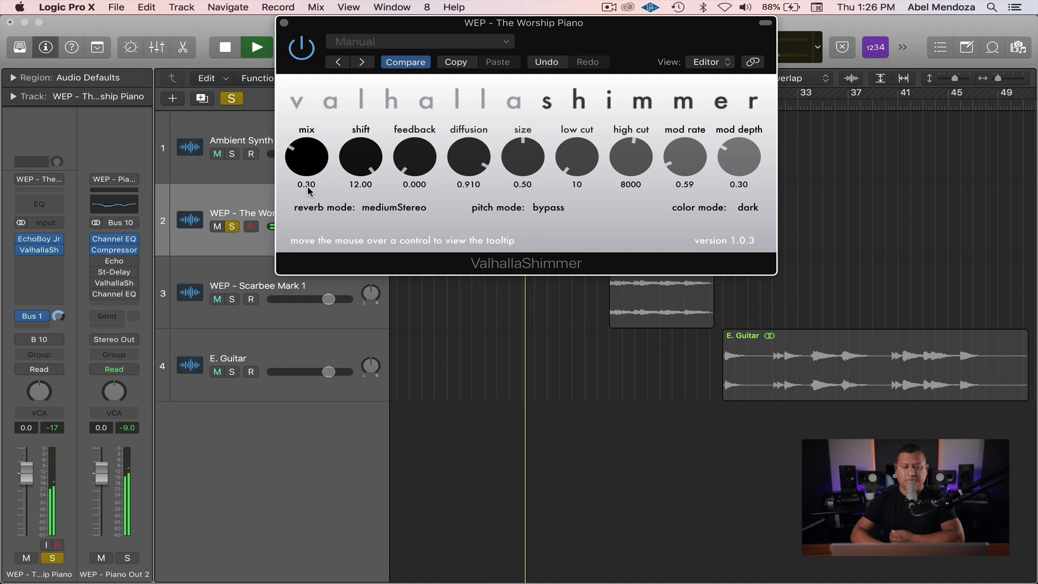
{"action": "key", "text": "space"}
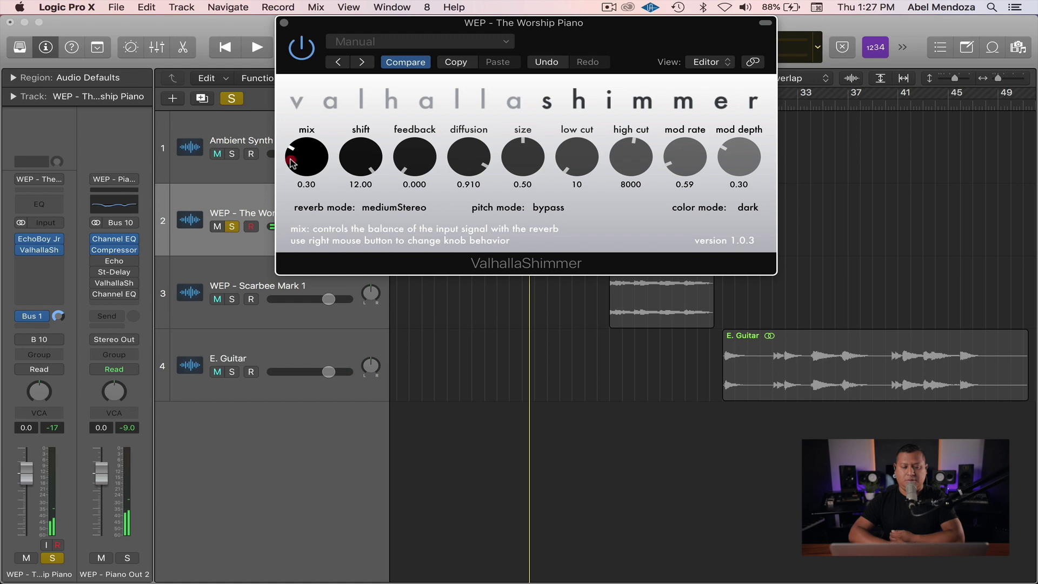
{"action": "left_click_drag", "start_coordinate": [292, 180], "coordinate": [291, 181]}
{"action": "key", "text": "space"}
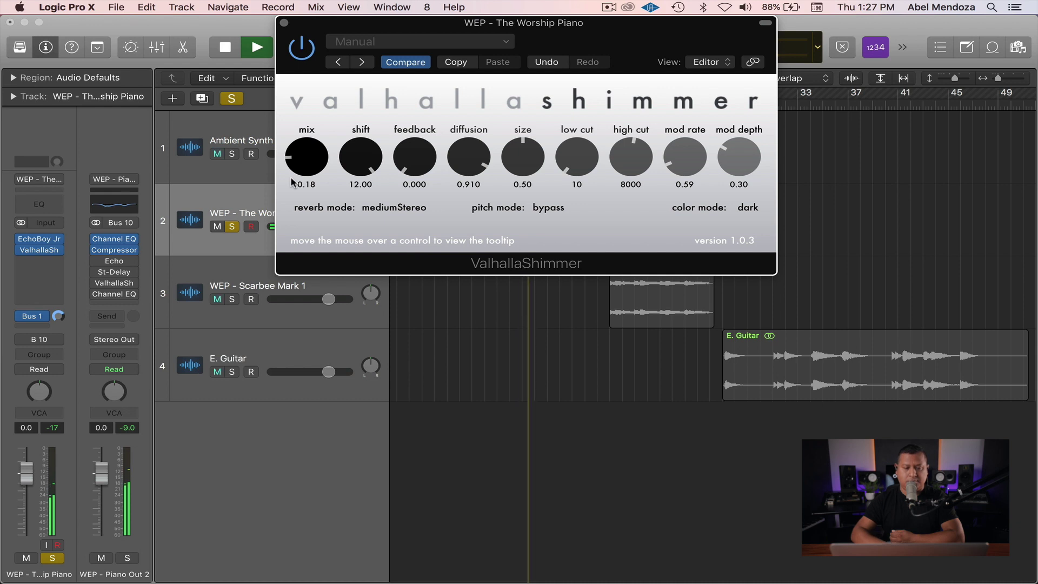
{"action": "key", "text": "space"}
- Raise ValhallaShimmer's feedback to 0.216 and audition the piano
{"action": "left_click_drag", "start_coordinate": [415, 149], "coordinate": [409, 123]}
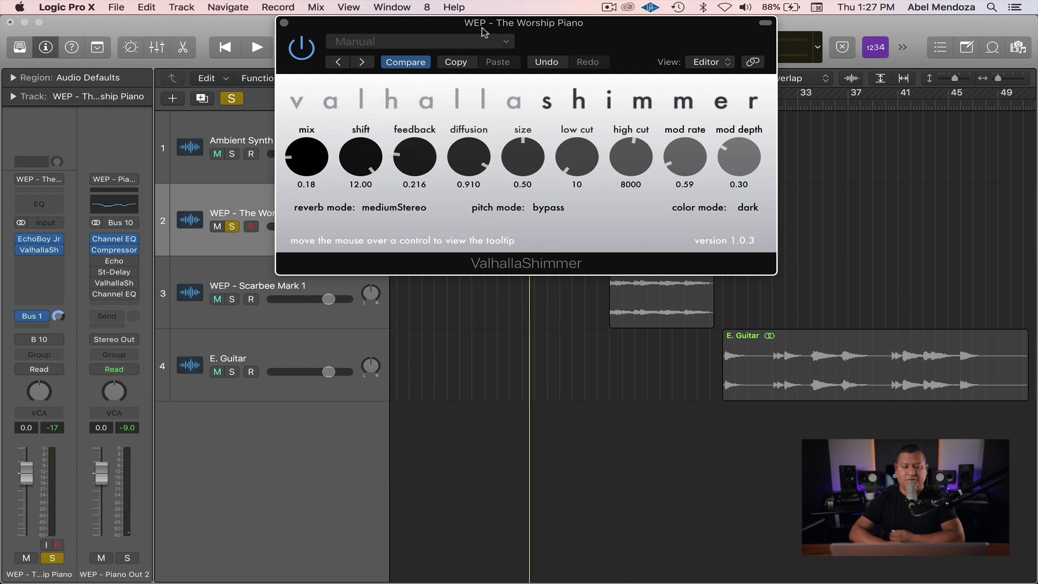
{"action": "left_click_drag", "start_coordinate": [481, 26], "coordinate": [530, 235]}
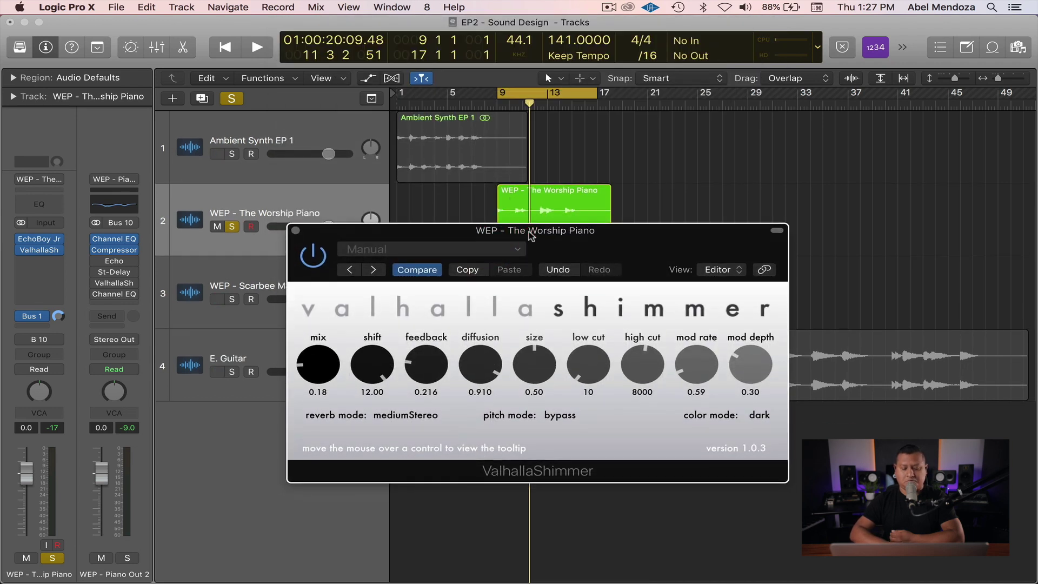
{"action": "key", "text": "space"}
{"action": "left_click_drag", "start_coordinate": [530, 236], "coordinate": [543, 59]}
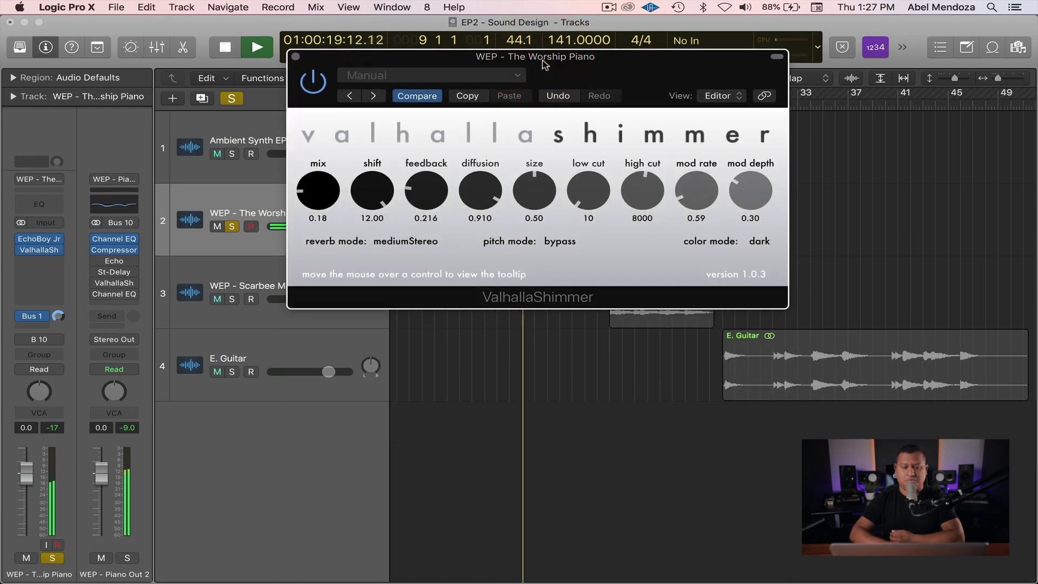
{"action": "key", "text": "space"}
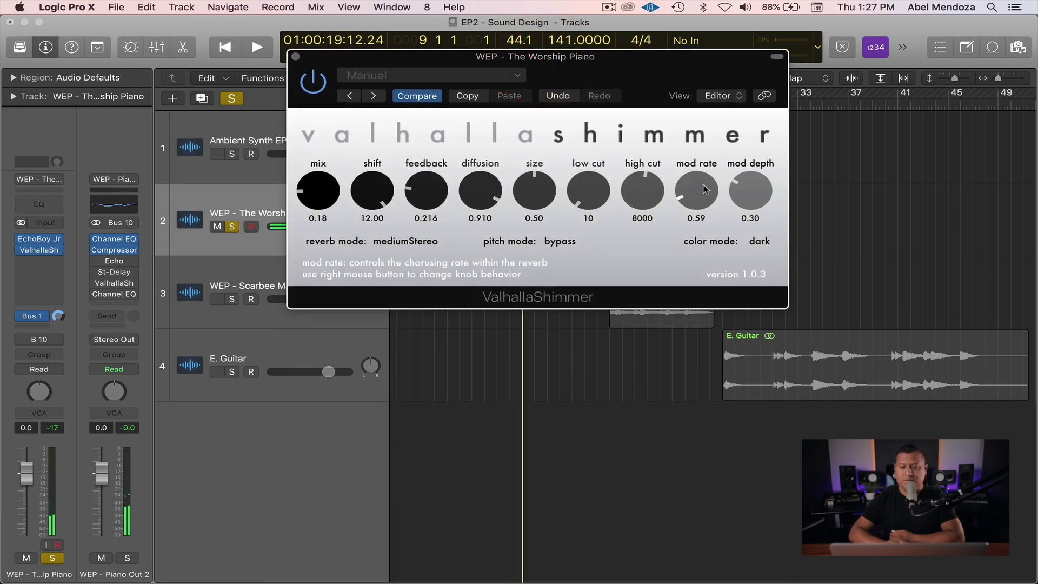
- Raise the mod depth to 0.43, and set the mix to 0.23 while the piano plays
{"action": "left_click", "coordinate": [751, 187]}
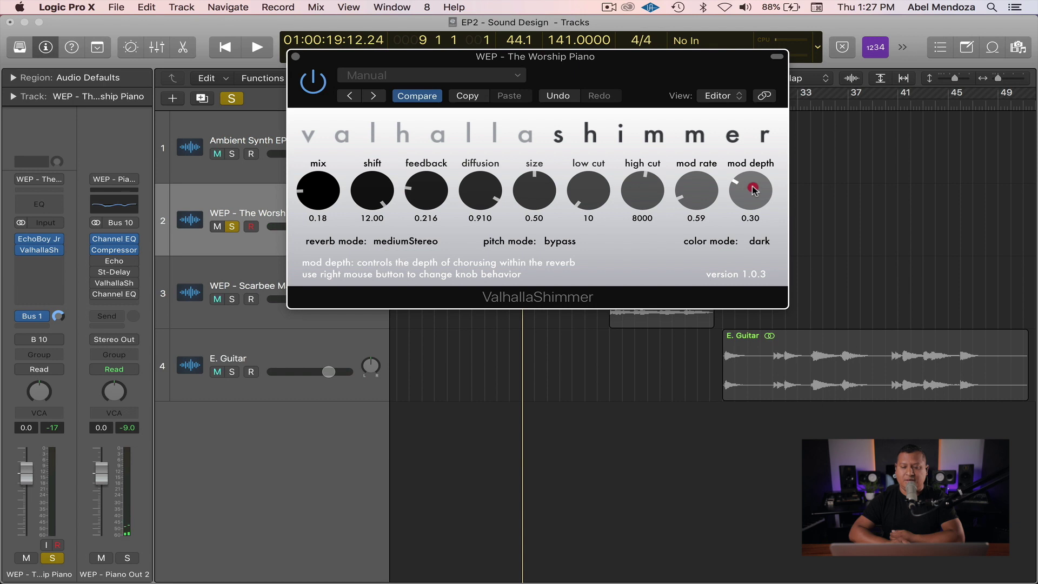
{"action": "left_click_drag", "start_coordinate": [756, 172], "coordinate": [757, 168]}
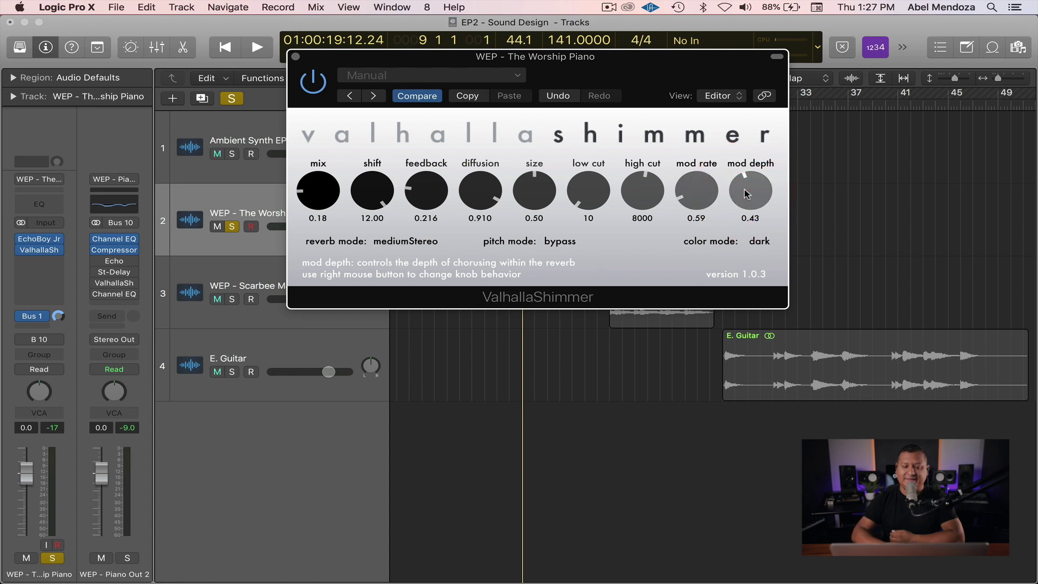
{"action": "key", "text": "space"}
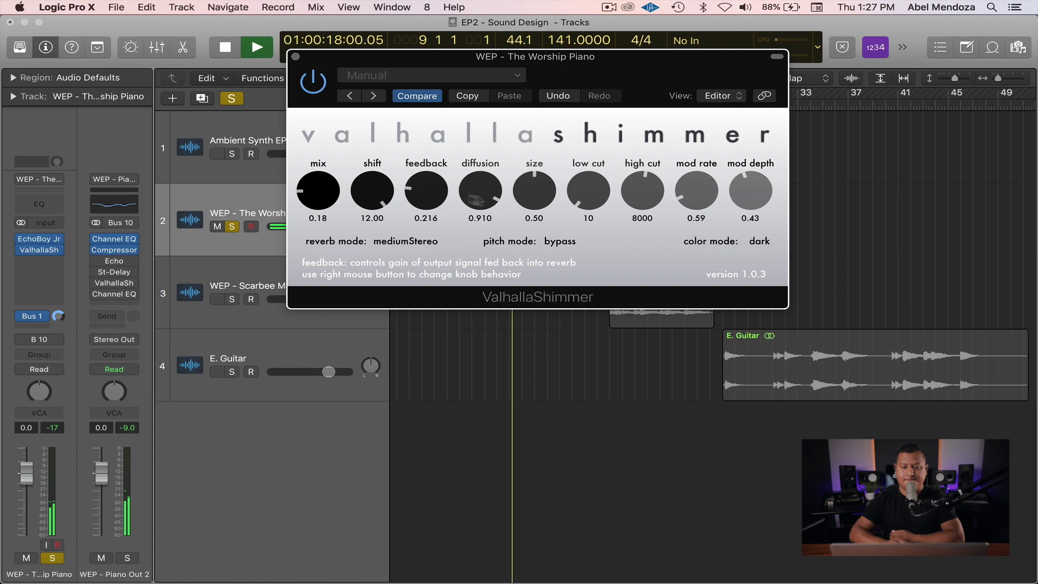
{"action": "left_click_drag", "start_coordinate": [302, 190], "coordinate": [310, 182]}
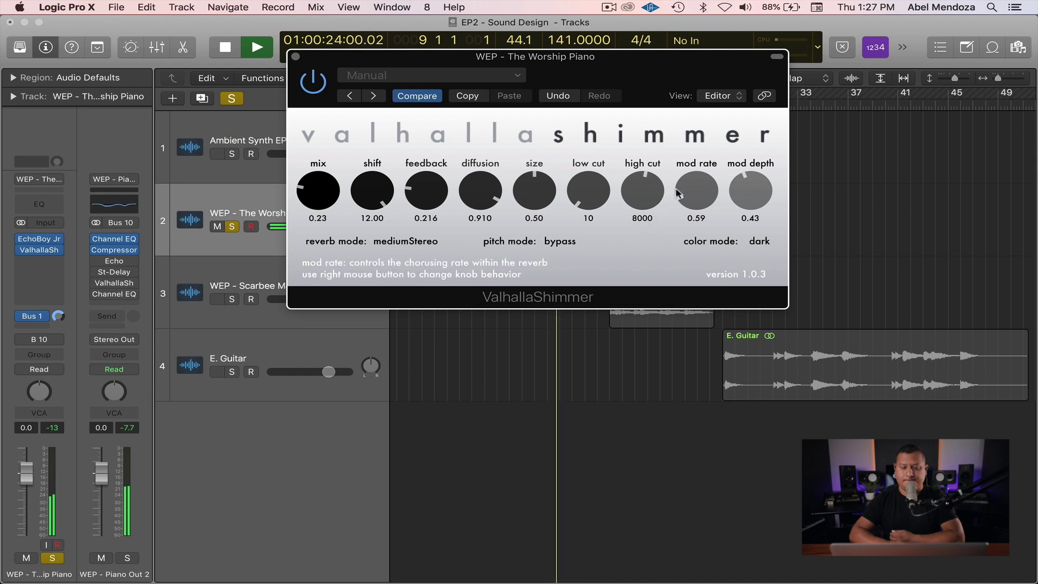
{"action": "key", "text": "space"}
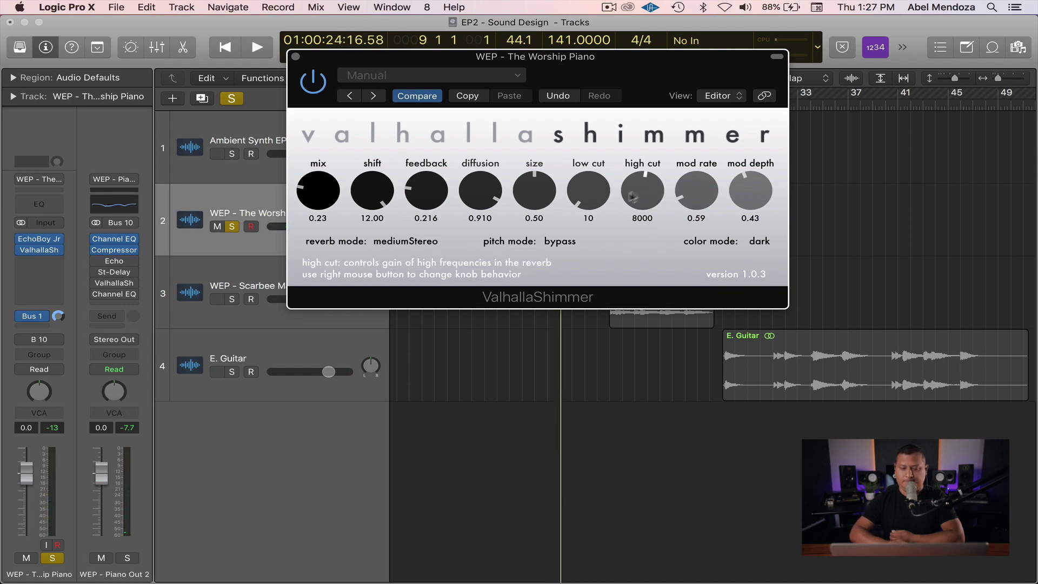
- Set ValhallaShimmer's low cut to 400 and audition the piano with the reverb on and then bypassed
{"action": "left_click_drag", "start_coordinate": [580, 180], "coordinate": [578, 165]}
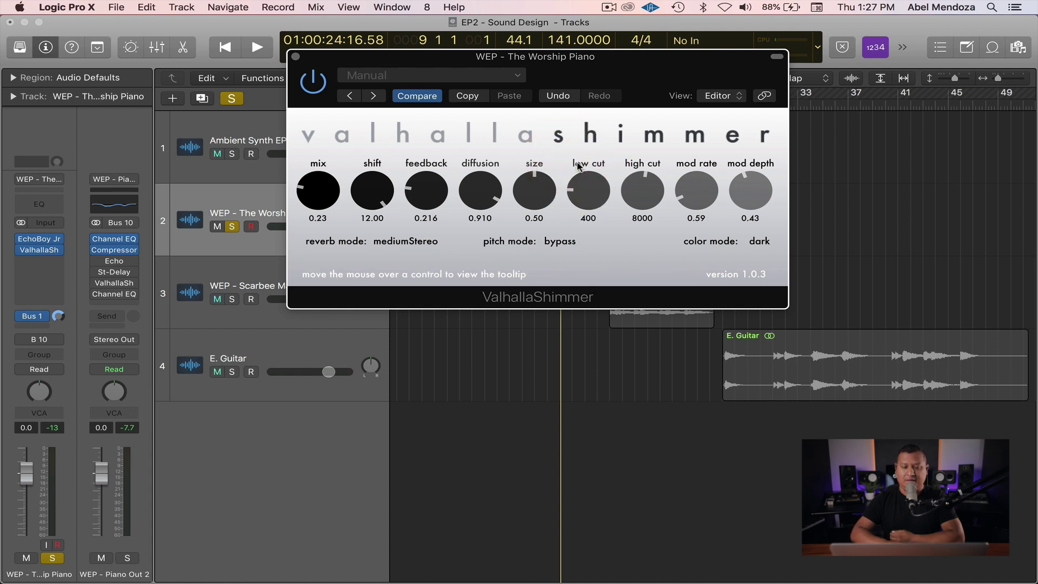
{"action": "key", "text": "space"}
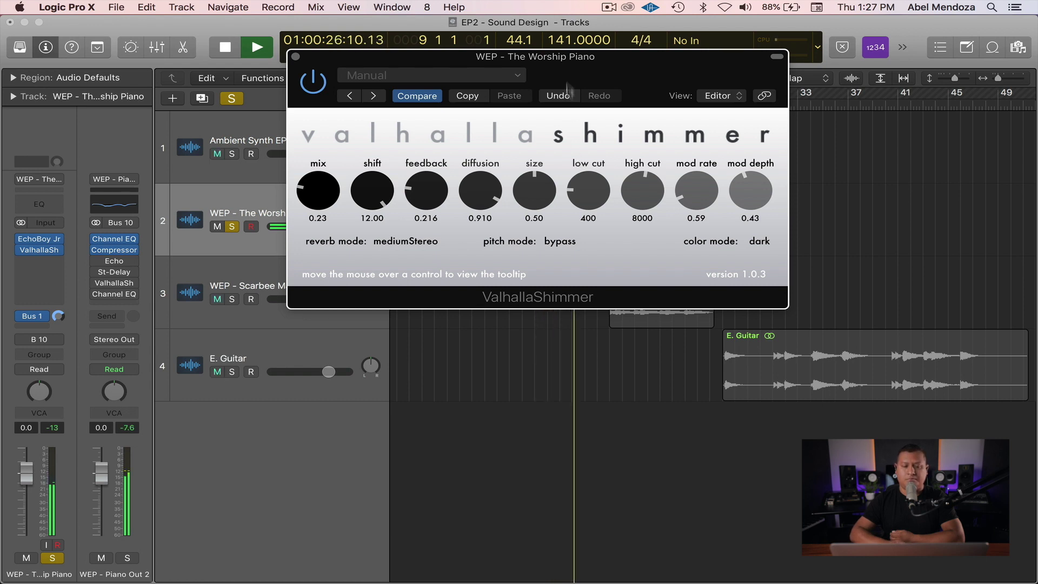
{"action": "left_click", "coordinate": [317, 84]}
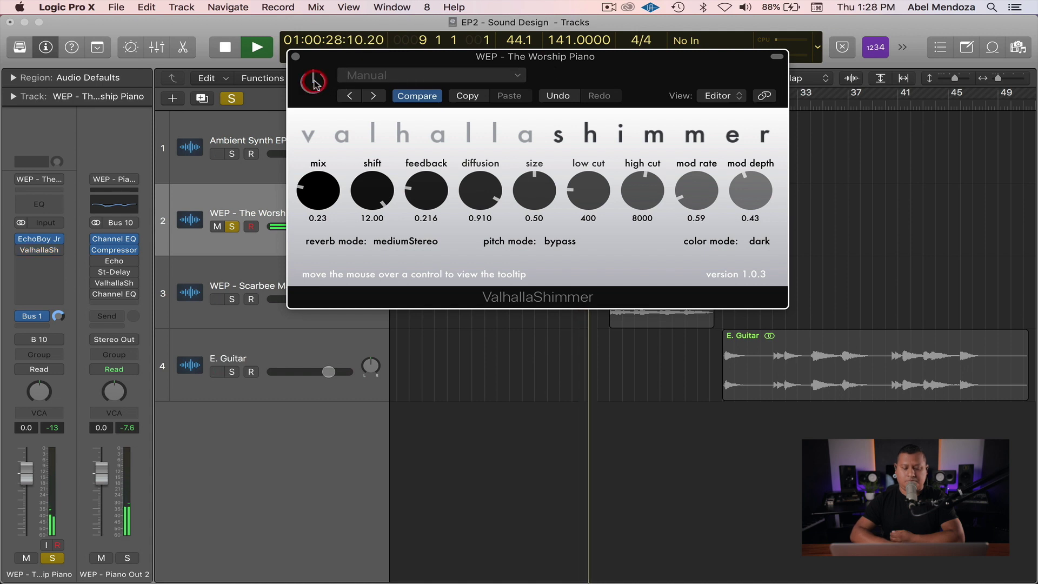
{"action": "key", "text": "space"}
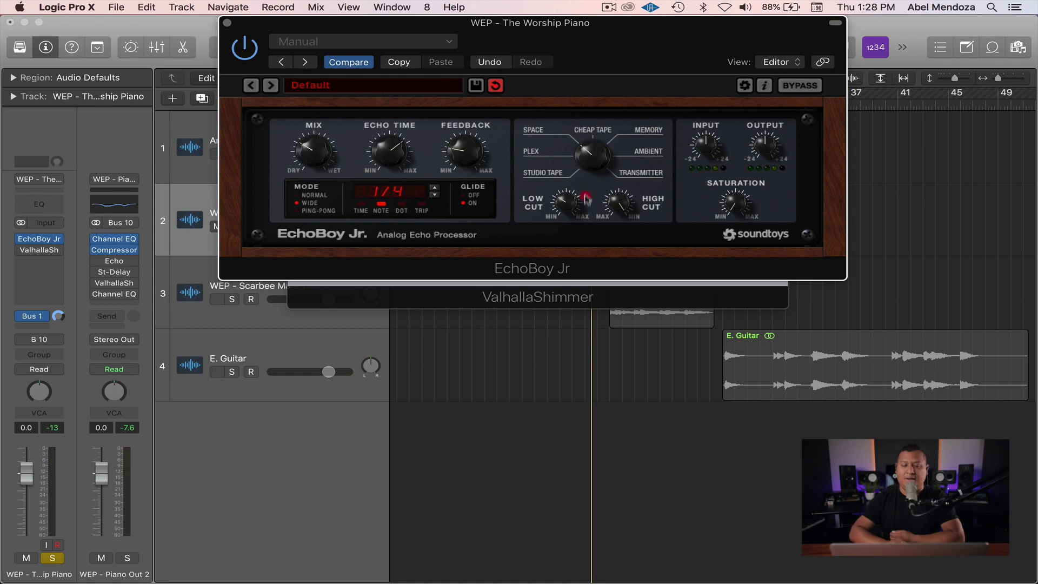
- Place the EchoBoy Jr window below ValhallaShimmer, then re-enable the reverb and play the piano through both effects
{"action": "left_click_drag", "start_coordinate": [563, 42], "coordinate": [583, 317]}
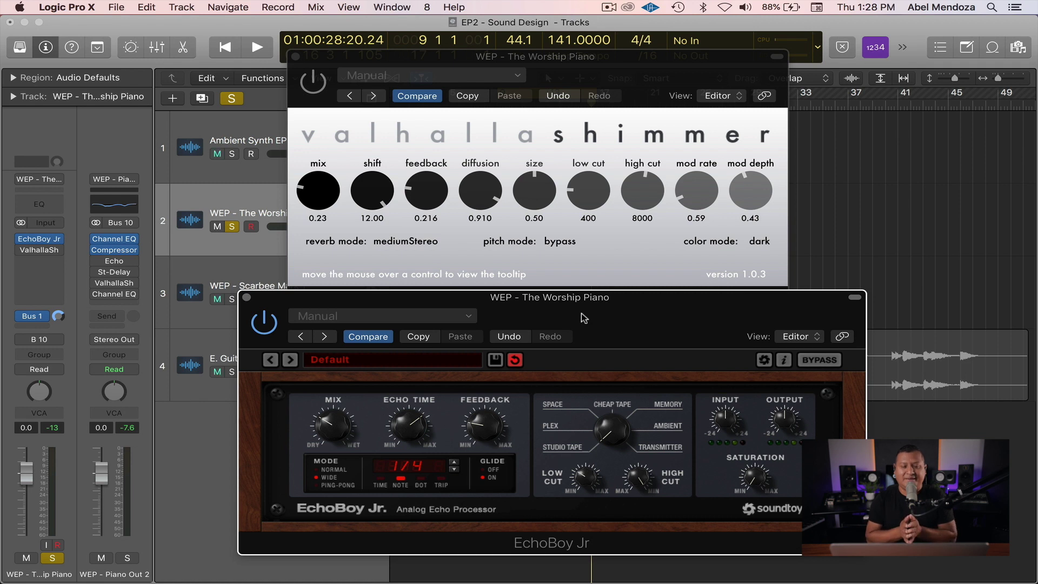
{"action": "left_click", "coordinate": [323, 87]}
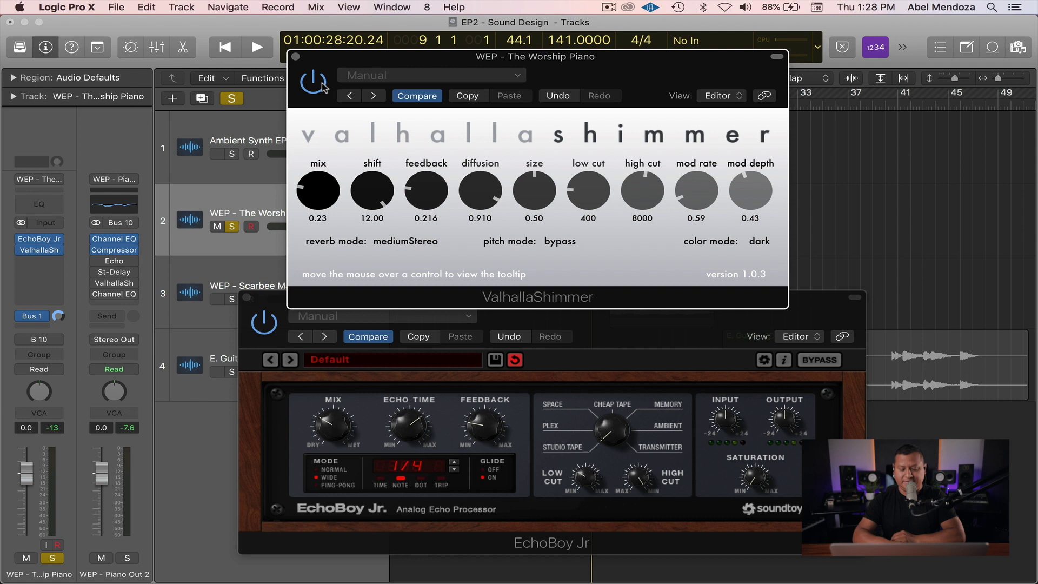
{"action": "key", "text": "space"}
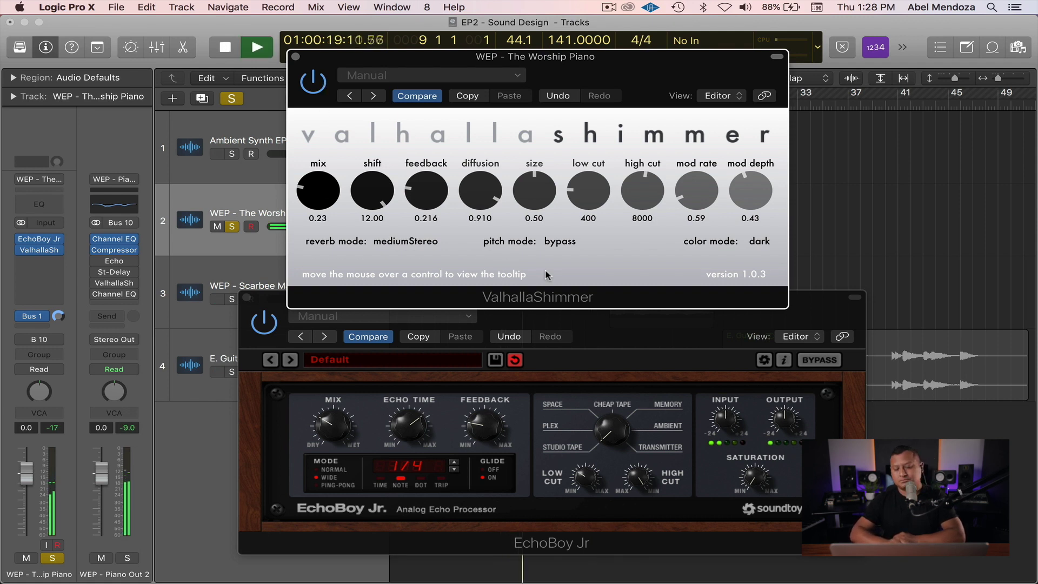
- Move the EchoBoy Jr window up over the reverb and lower its mix slightly while the piano plays
{"action": "left_click", "coordinate": [665, 338]}
{"action": "left_click_drag", "start_coordinate": [642, 309], "coordinate": [644, 129]}
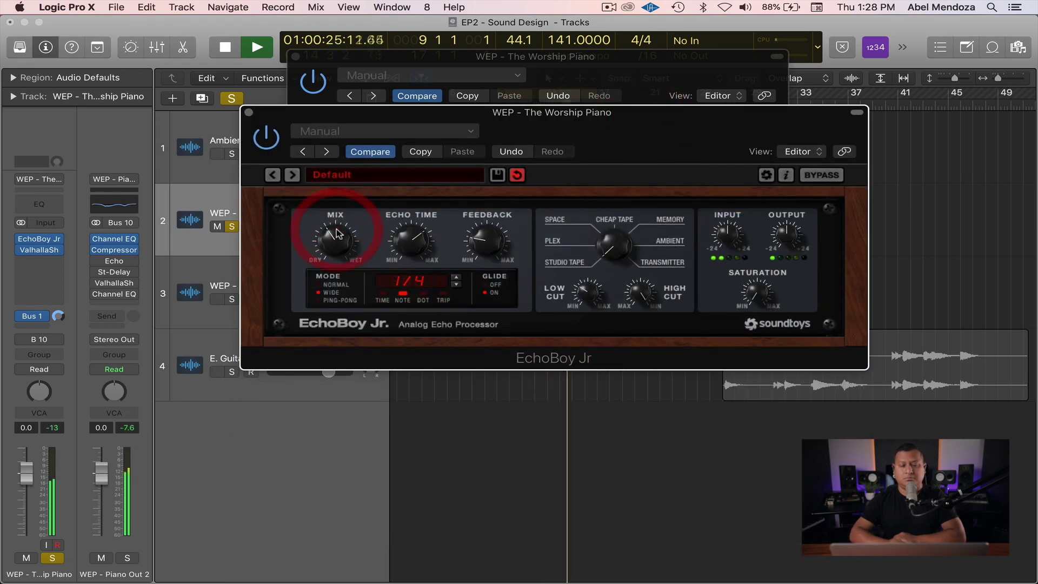
{"action": "left_click_drag", "start_coordinate": [336, 230], "coordinate": [336, 235]}
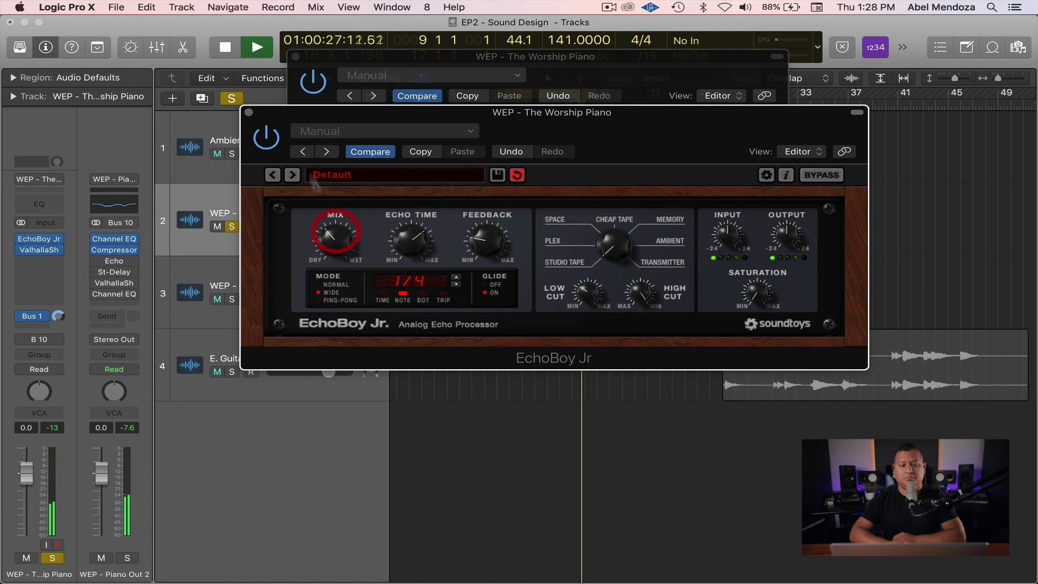
- Close both effect windows, turn off cycle playback, and stop after hearing the piano play past bar 17
{"action": "left_click", "coordinate": [249, 114]}
{"action": "left_click", "coordinate": [295, 57]}
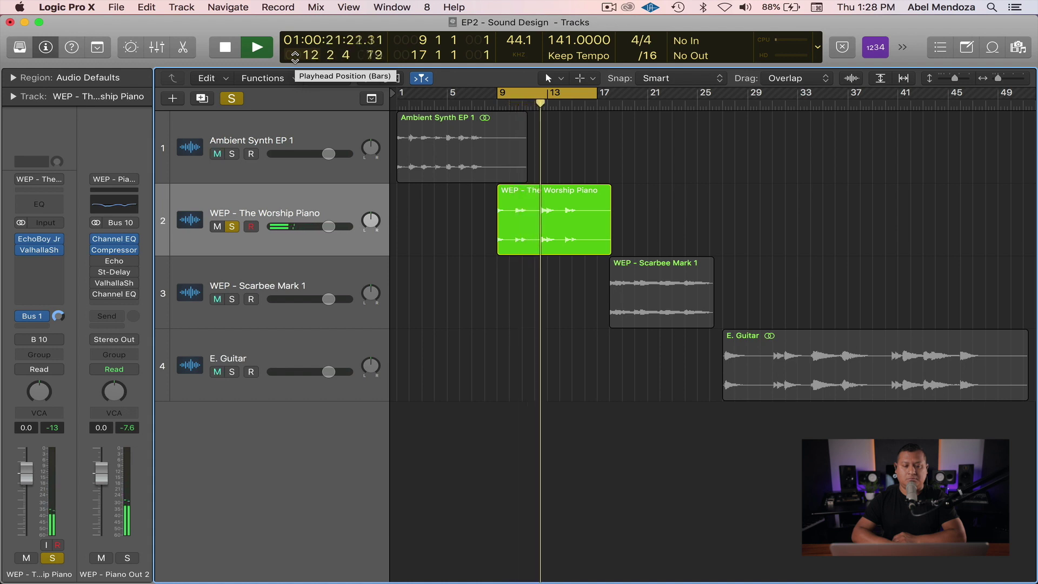
{"action": "left_click", "coordinate": [536, 93]}
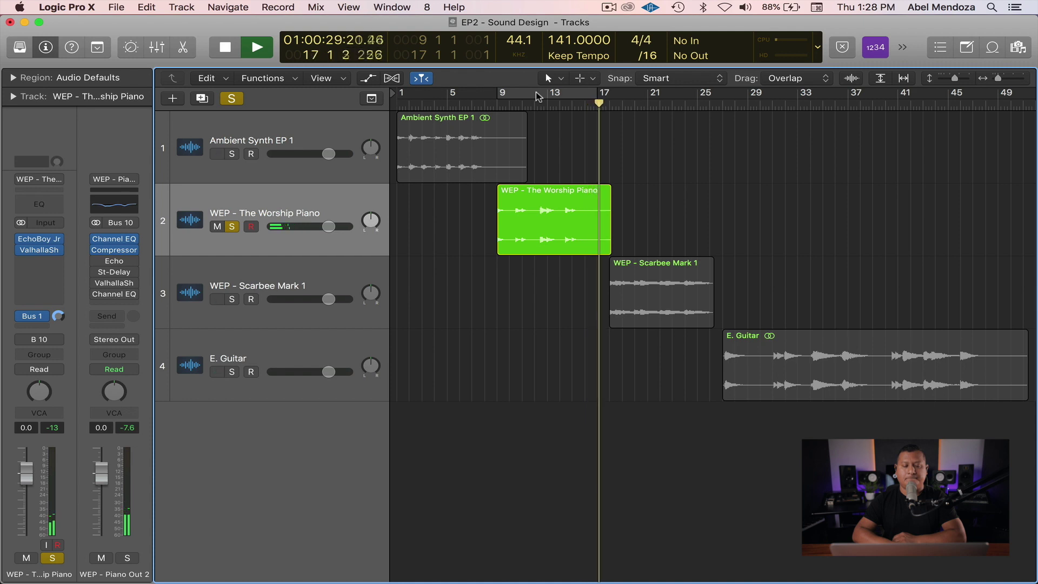
{"action": "key", "text": "space"}
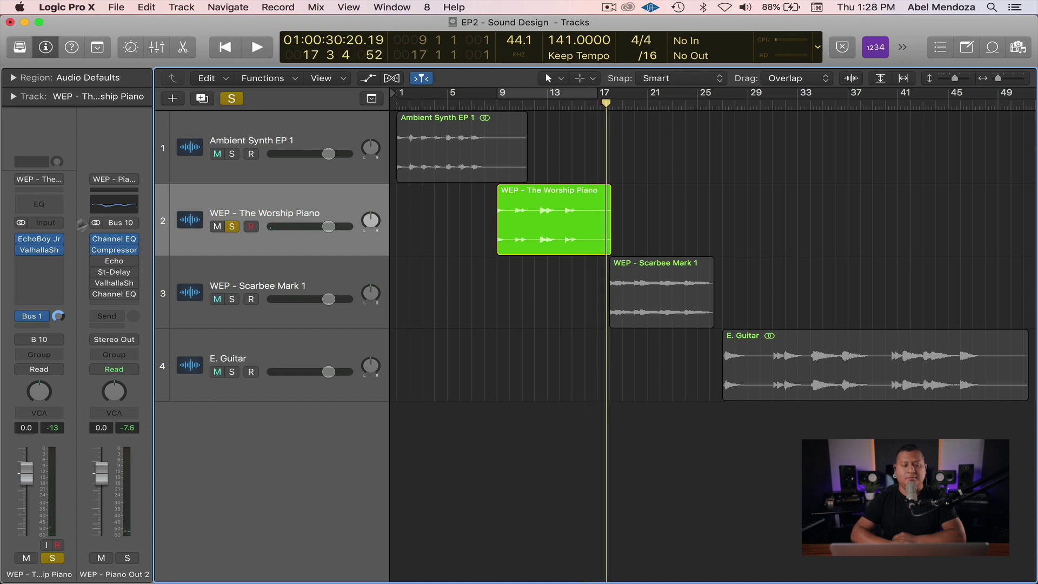
- Reopen EchoBoy Jr and ValhallaShimmer, spread their windows apart to review both effects' settings, and close them
{"action": "left_click", "coordinate": [40, 240]}
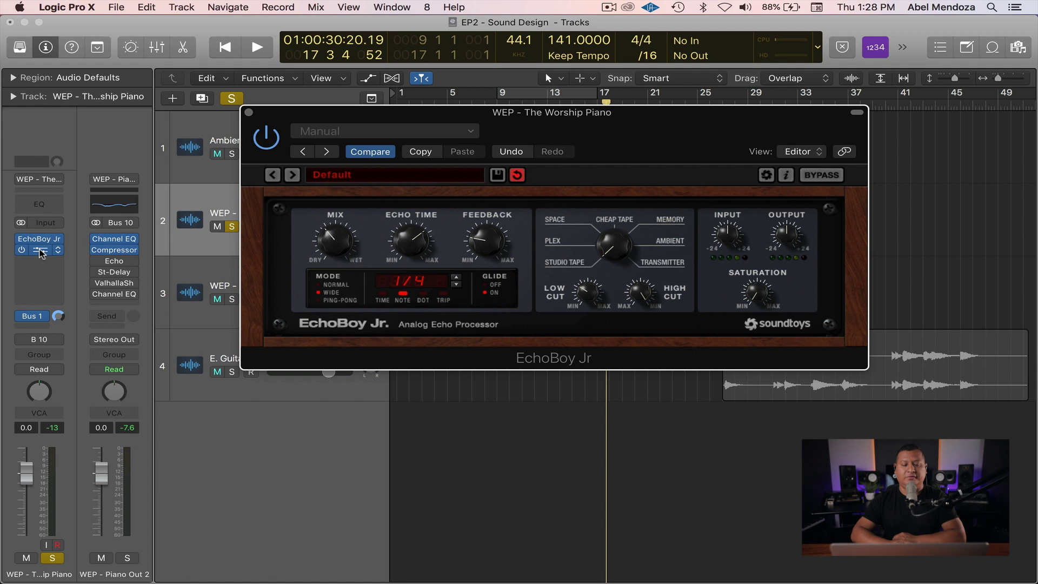
{"action": "left_click", "coordinate": [39, 249]}
{"action": "left_click_drag", "start_coordinate": [605, 60], "coordinate": [525, 27]}
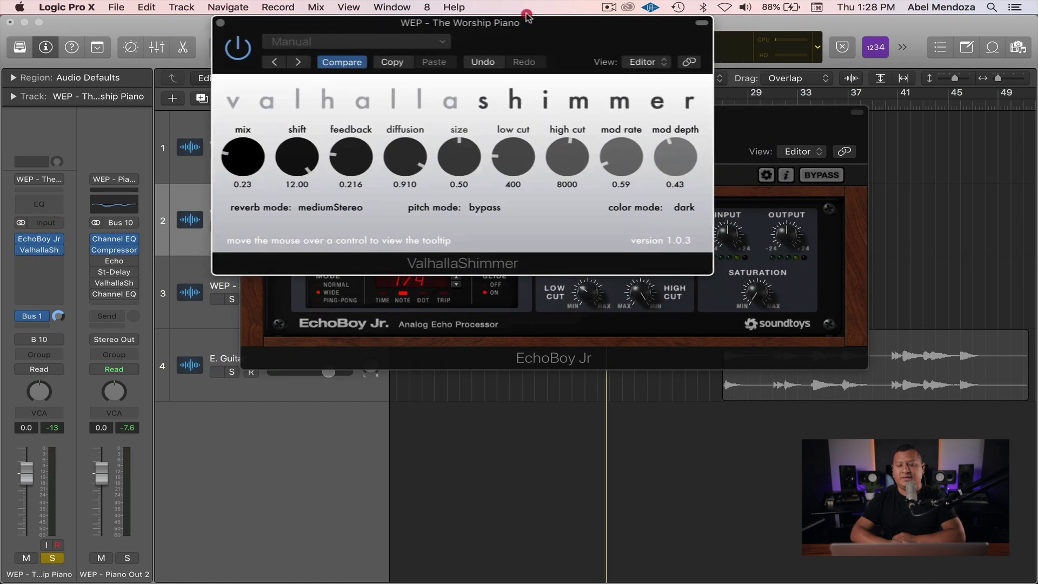
{"action": "left_click", "coordinate": [749, 115]}
{"action": "left_click_drag", "start_coordinate": [605, 132], "coordinate": [723, 308]}
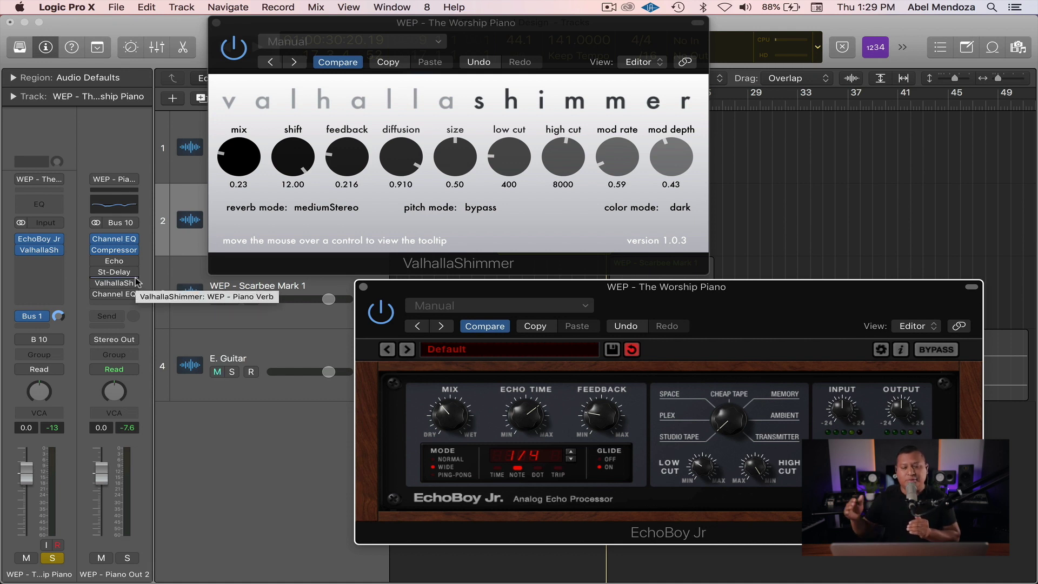
{"action": "left_click", "coordinate": [216, 23]}
{"action": "left_click", "coordinate": [361, 286]}
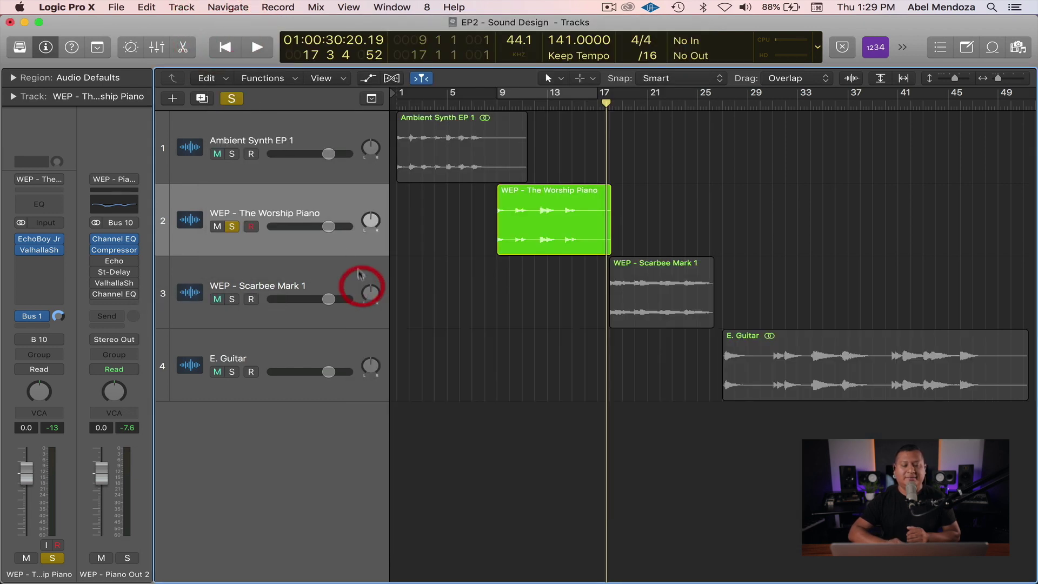
- Add a send to Bus 5 on The Worship Piano track and set it to the default send level
{"action": "left_click", "coordinate": [278, 200]}
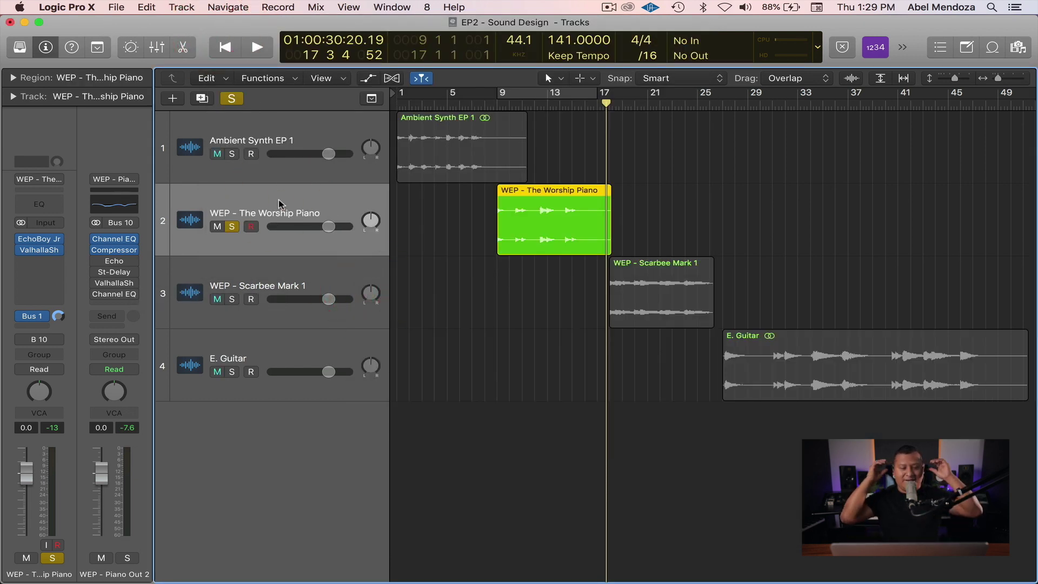
{"action": "left_click", "coordinate": [33, 317]}
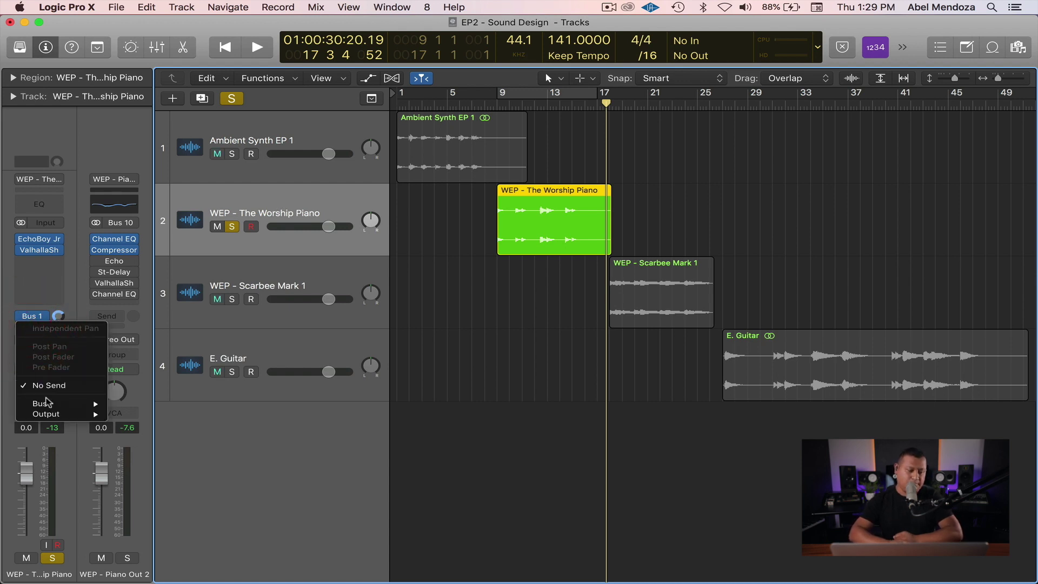
{"action": "mouse_move", "coordinate": [65, 404]}
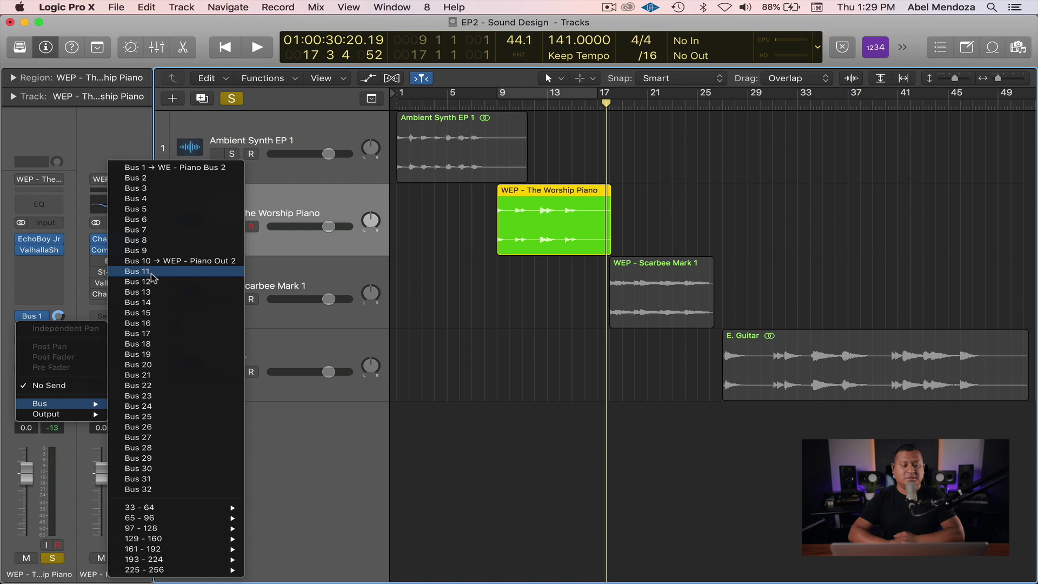
{"action": "left_click", "coordinate": [143, 209]}
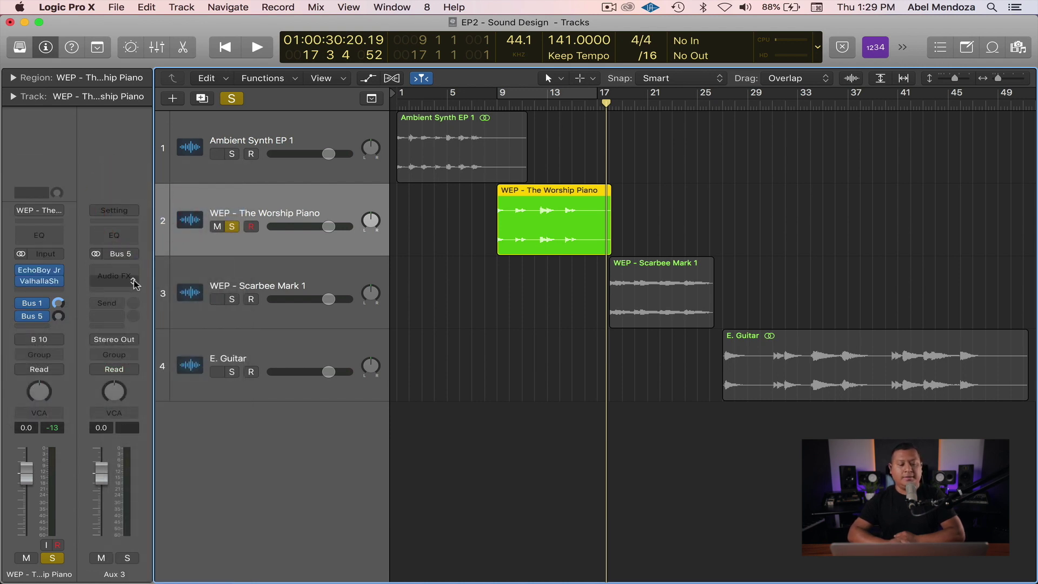
{"action": "left_click", "coordinate": [59, 318], "text": "alt"}
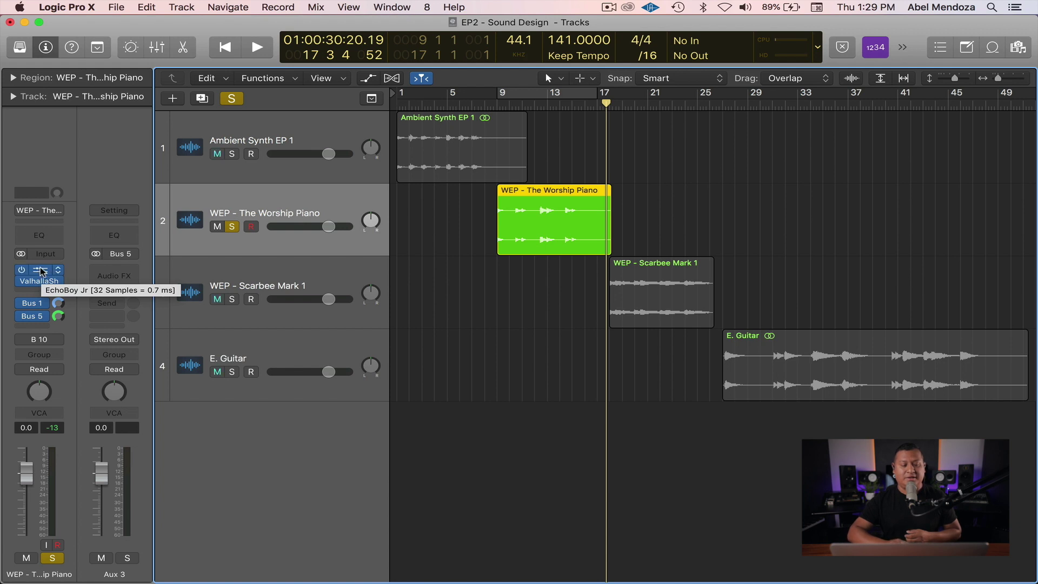
- Move EchoBoy Jr and ValhallaShimmer from The Worship Piano track to the Aux 3 channel
{"action": "left_click_drag", "start_coordinate": [41, 271], "coordinate": [114, 272]}
{"action": "left_click_drag", "start_coordinate": [41, 283], "coordinate": [119, 283]}
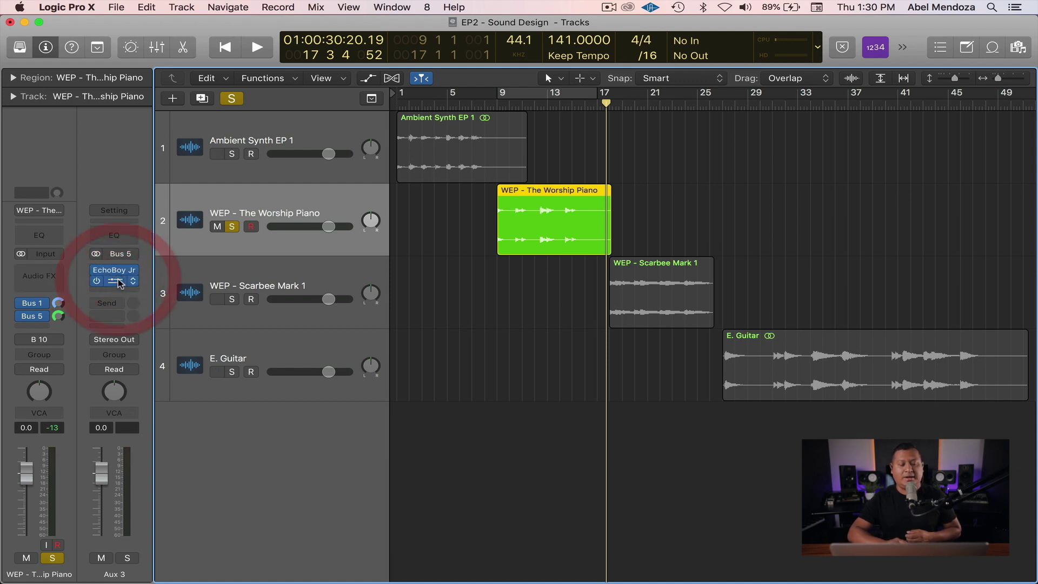
{"action": "left_click", "coordinate": [258, 202]}
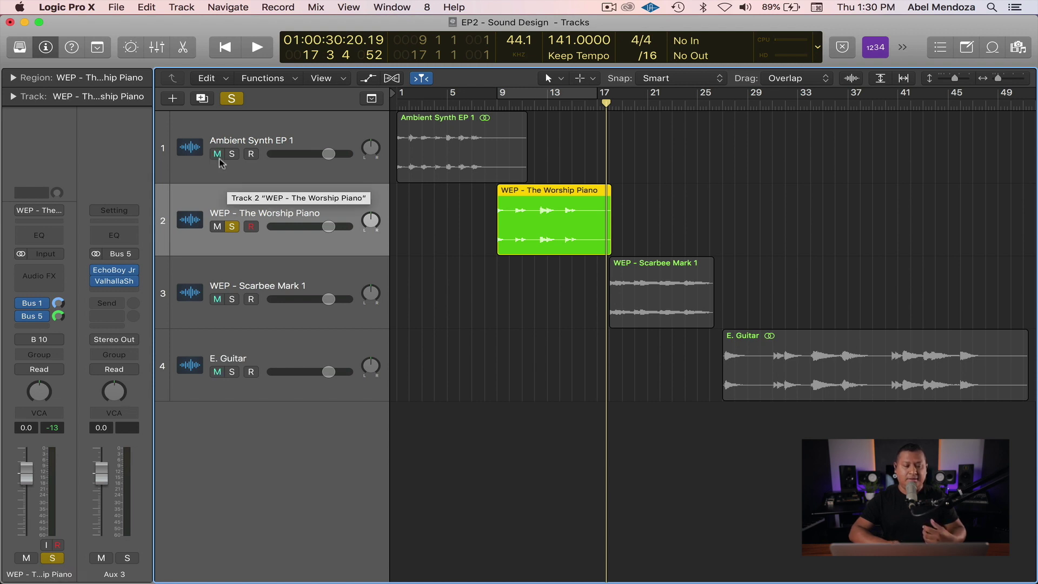
- Mute the Ambient Synth, Scarbee Mark 1 and E. Guitar tracks, and unsolo The Worship Piano
{"action": "left_click", "coordinate": [216, 299]}
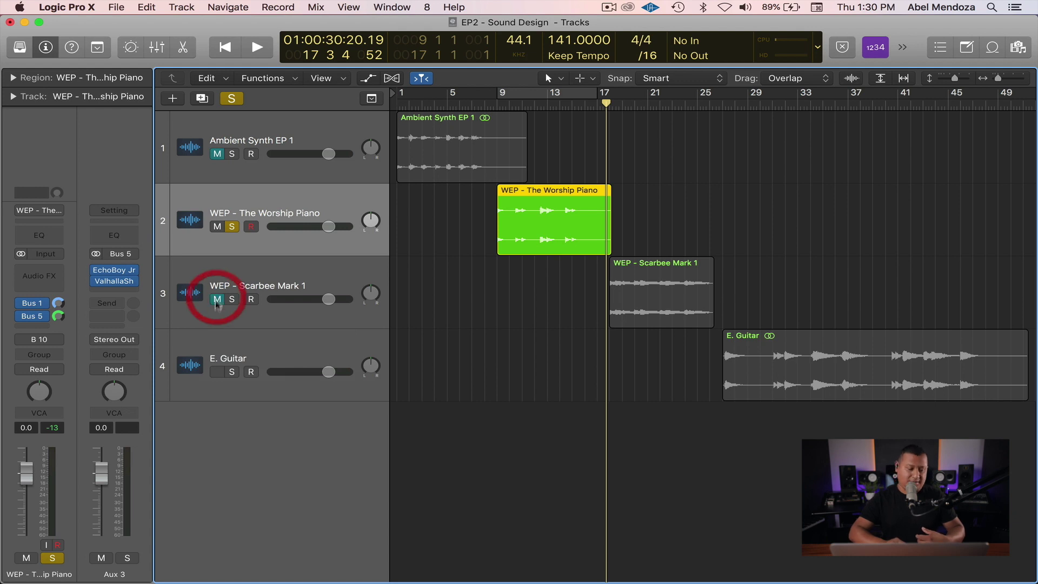
{"action": "left_click", "coordinate": [216, 372]}
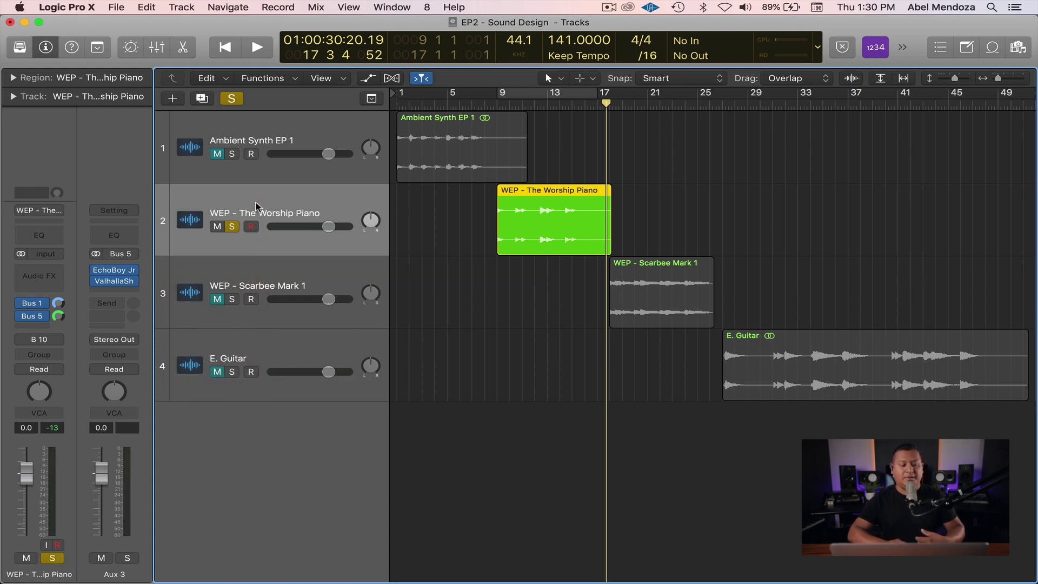
{"action": "left_click", "coordinate": [53, 558]}
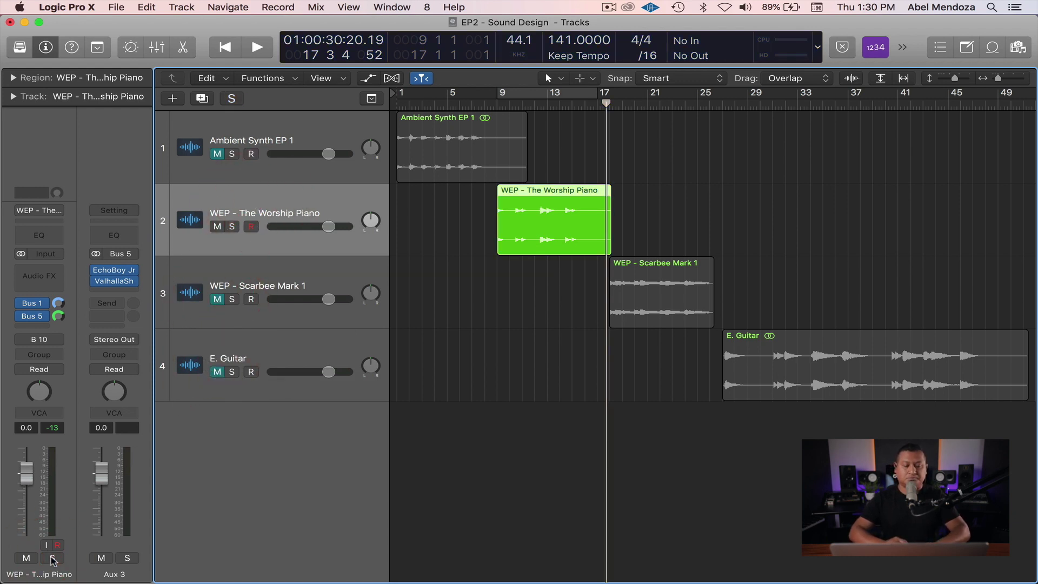
- Turn on the bar 9 to 17 cycle and audition the piano with the effects coming from Aux 3
{"action": "key", "text": "space"}
{"action": "key", "text": "space"}
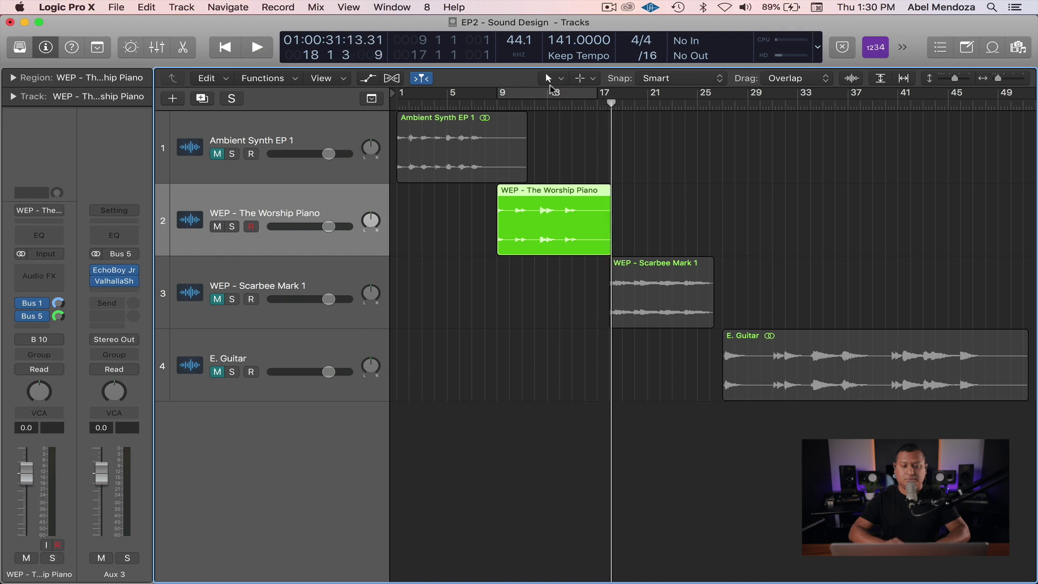
{"action": "left_click", "coordinate": [550, 89]}
{"action": "key", "text": "space"}
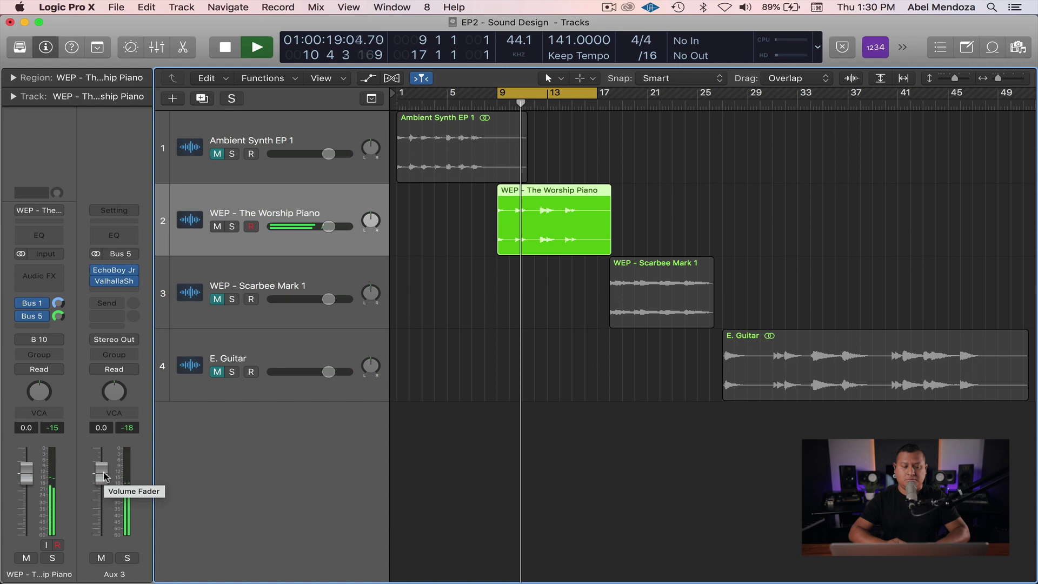
{"action": "key", "text": "space"}
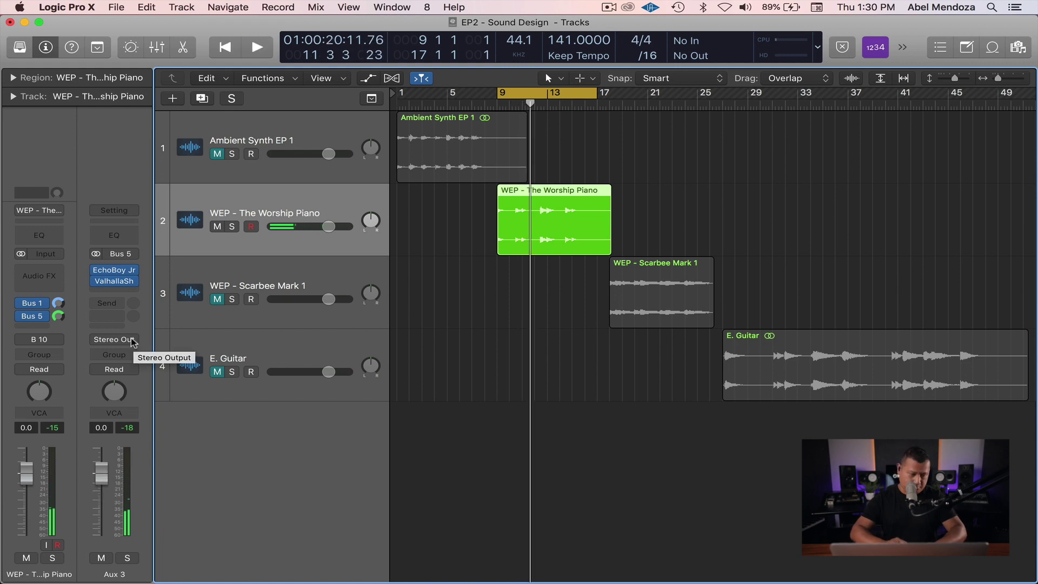
- Pull the Aux 3 fader all the way down and audition short passages of the piano without the bus effects
{"action": "left_click_drag", "start_coordinate": [101, 473], "coordinate": [101, 533]}
{"action": "key", "text": "space"}
{"action": "key", "text": "space"}
{"action": "left_click_drag", "start_coordinate": [102, 535], "coordinate": [103, 539]}
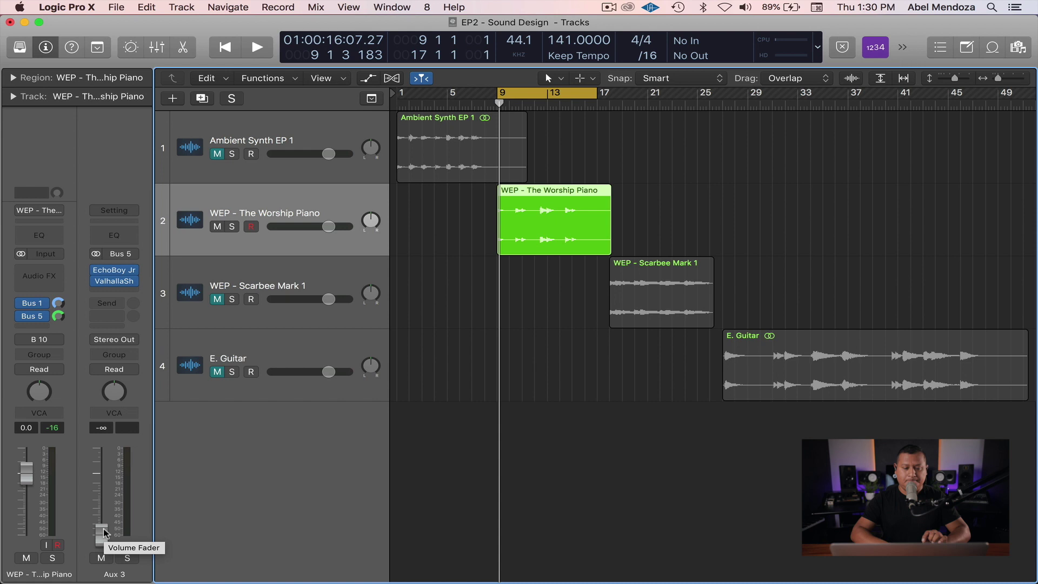
{"action": "key", "text": "space"}
{"action": "key", "text": "space"}
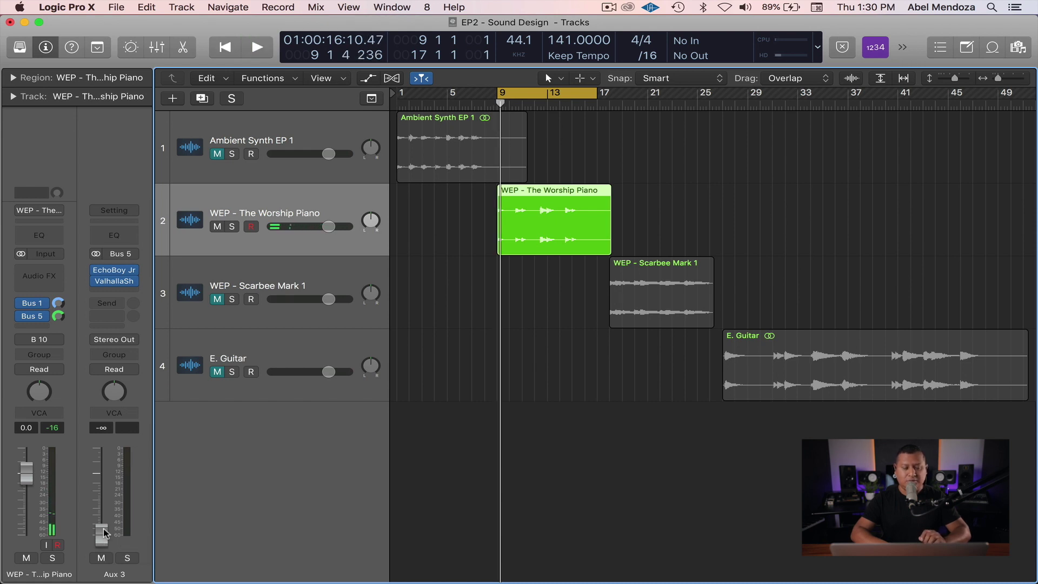
{"action": "key", "text": "space"}
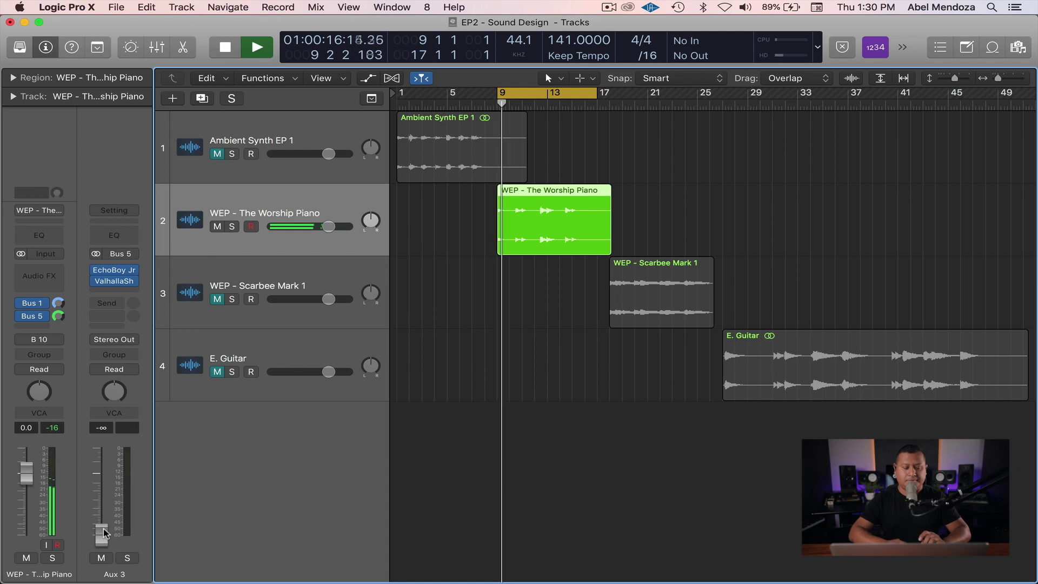
{"action": "key", "text": "space"}
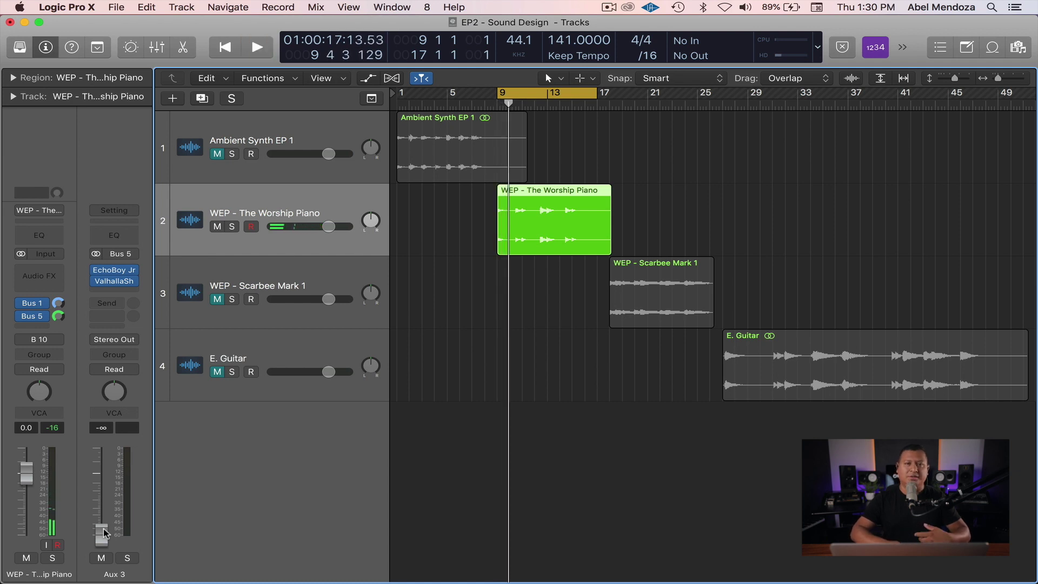
- Play the piano and blend the effects back in by raising the Aux 3 fader to -13.2 dB
{"action": "key", "text": "space"}
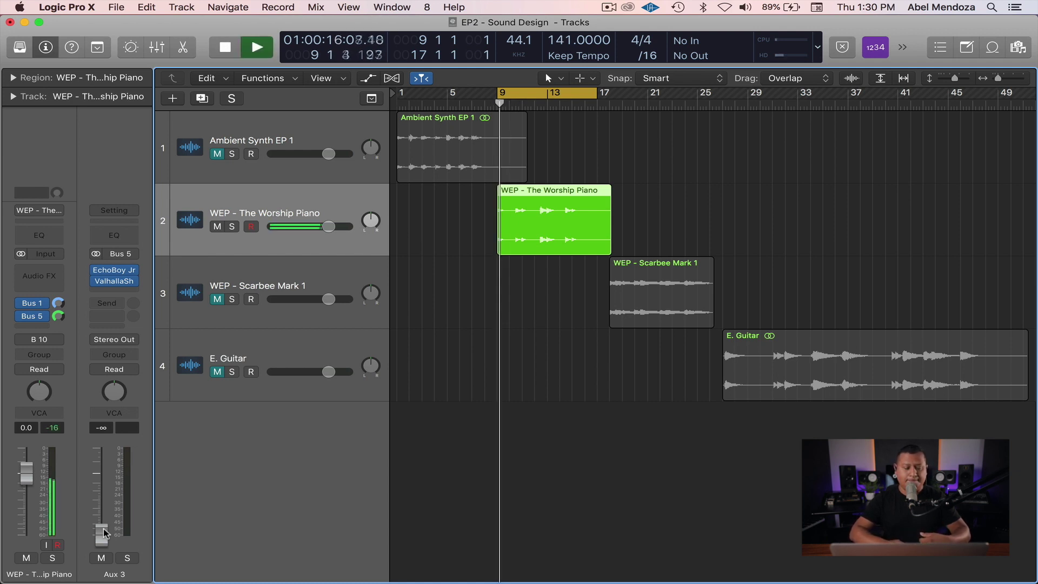
{"action": "left_click_drag", "start_coordinate": [102, 528], "coordinate": [102, 498]}
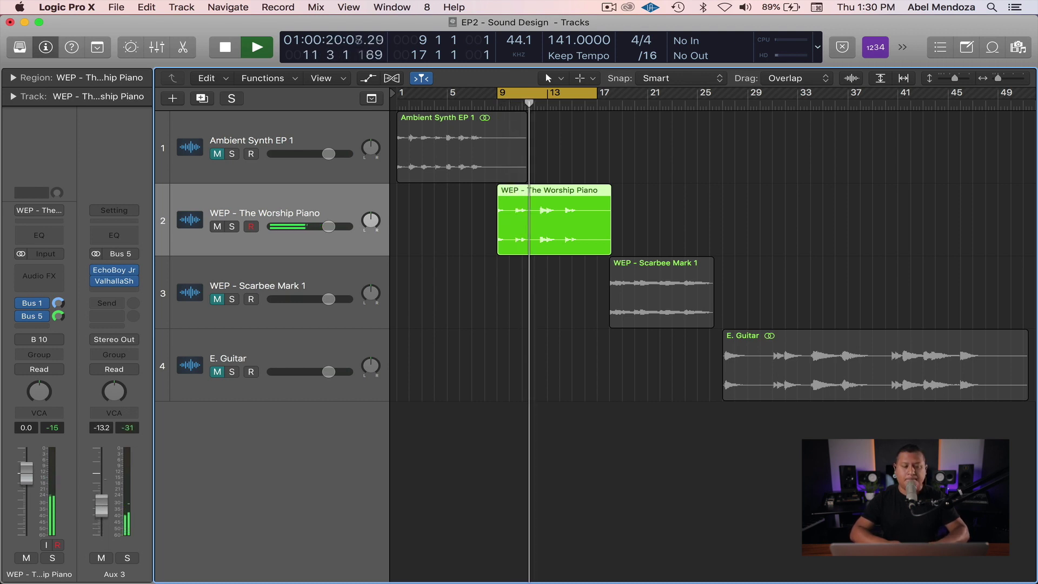
{"action": "key", "text": "space"}
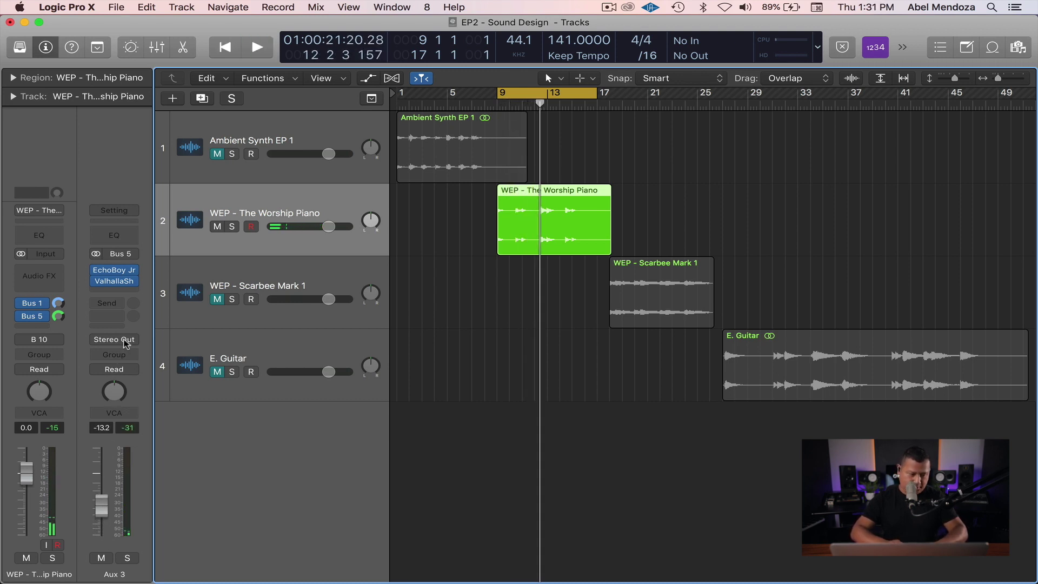
- Route Aux 3's output to Bus 10 (WEP - Piano Out 2) and raise its fader to -4.7 dB while the piano plays
{"action": "left_click", "coordinate": [114, 339]}
{"action": "mouse_move", "coordinate": [125, 387]}
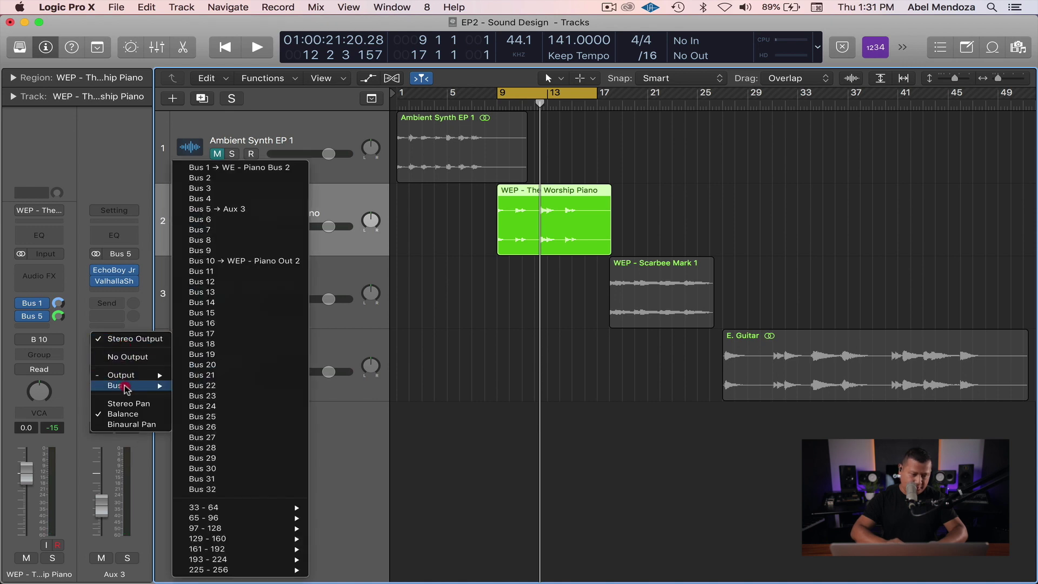
{"action": "left_click", "coordinate": [226, 261]}
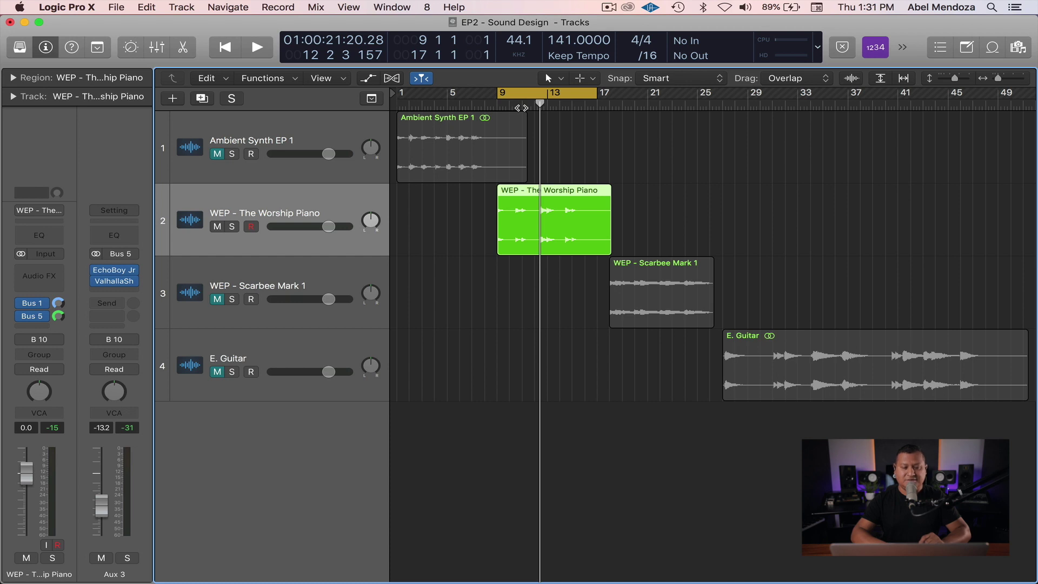
{"action": "key", "text": "space"}
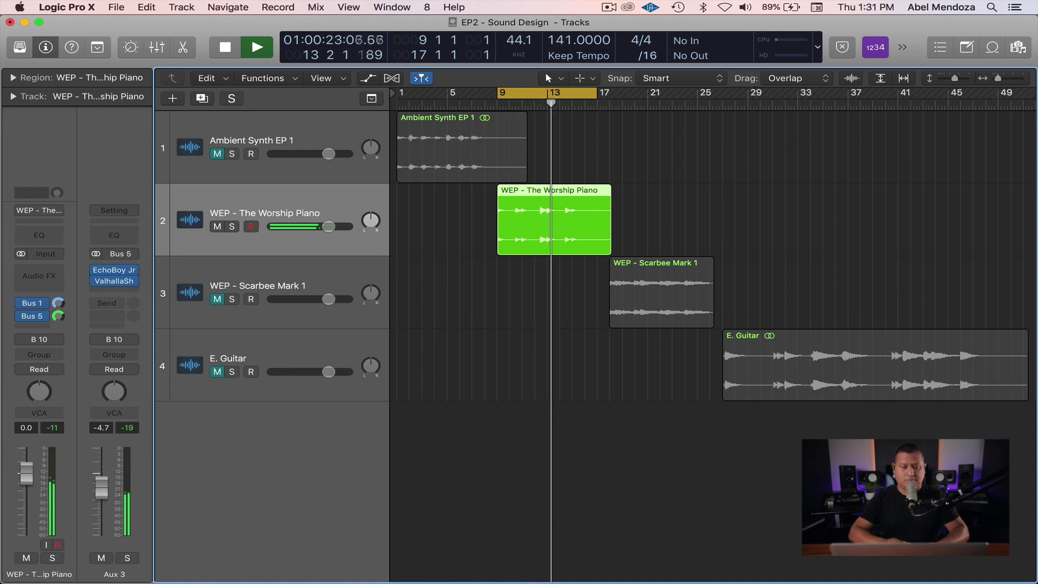
{"action": "key", "text": "space"}
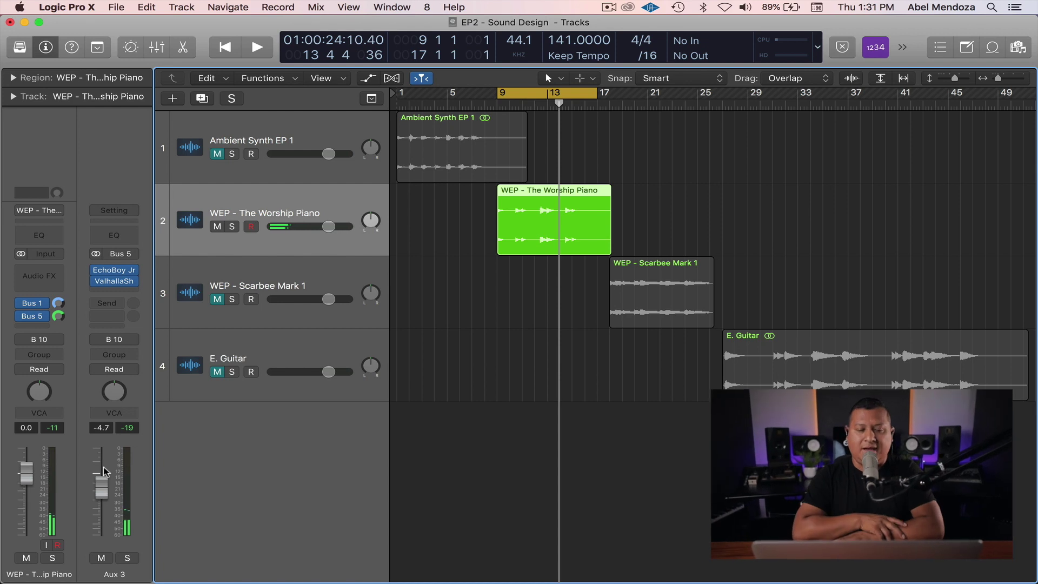